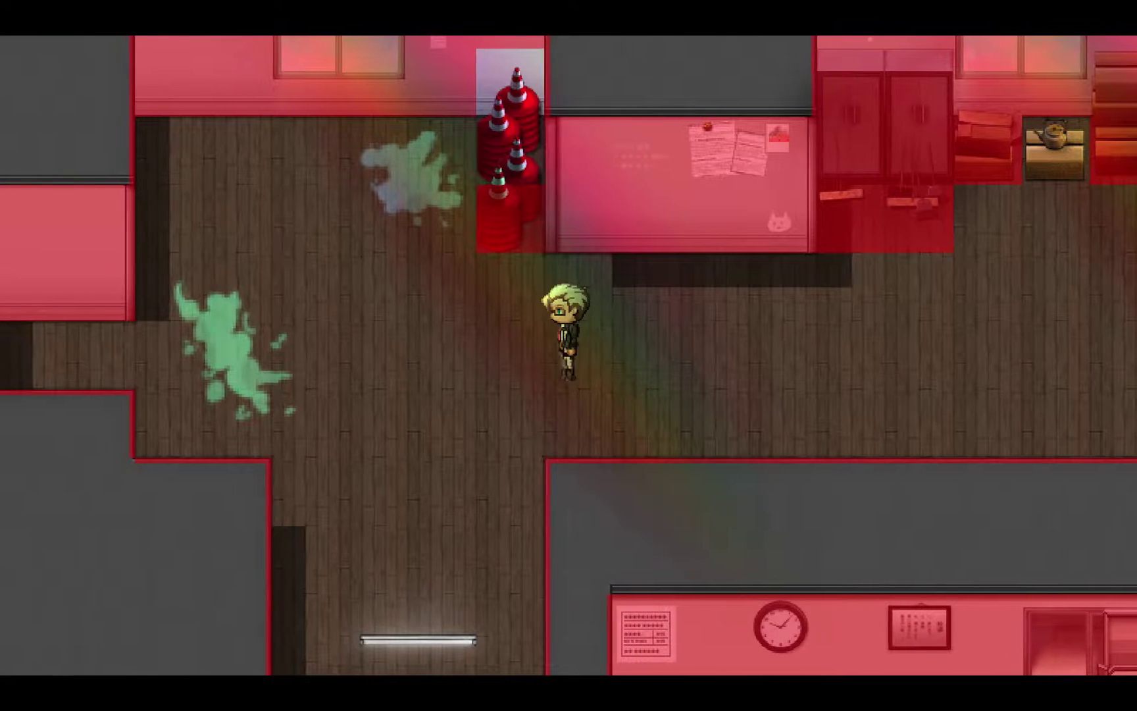
pyautogui.press('Right')
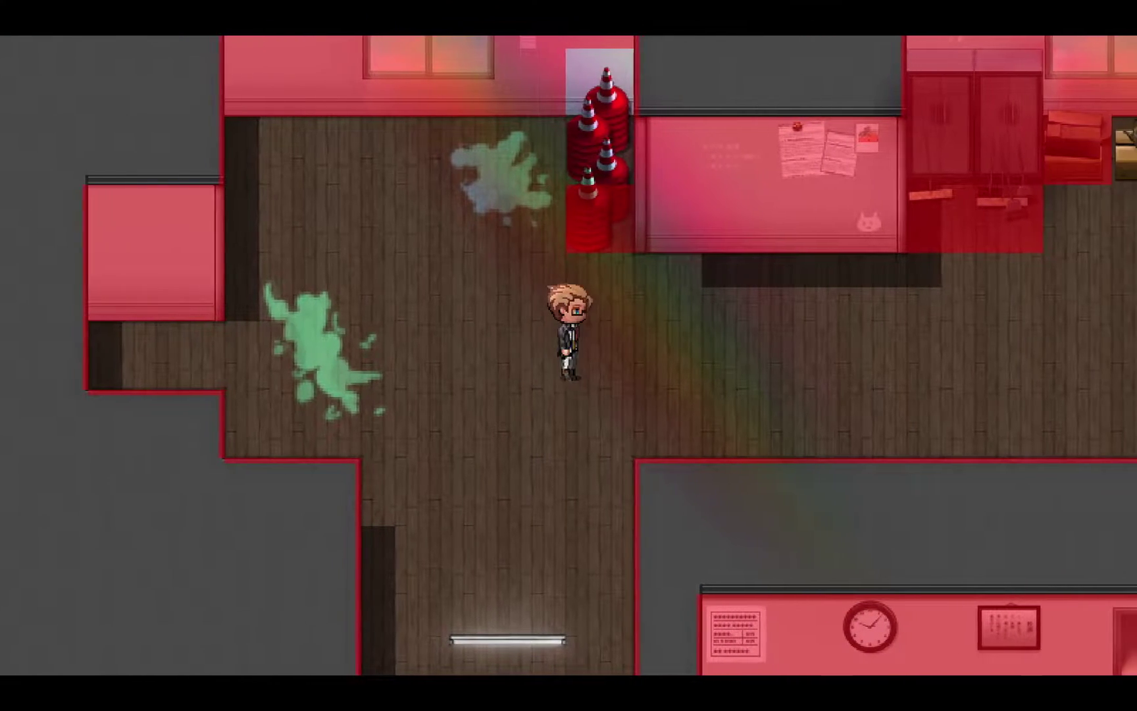
pyautogui.press('Down')
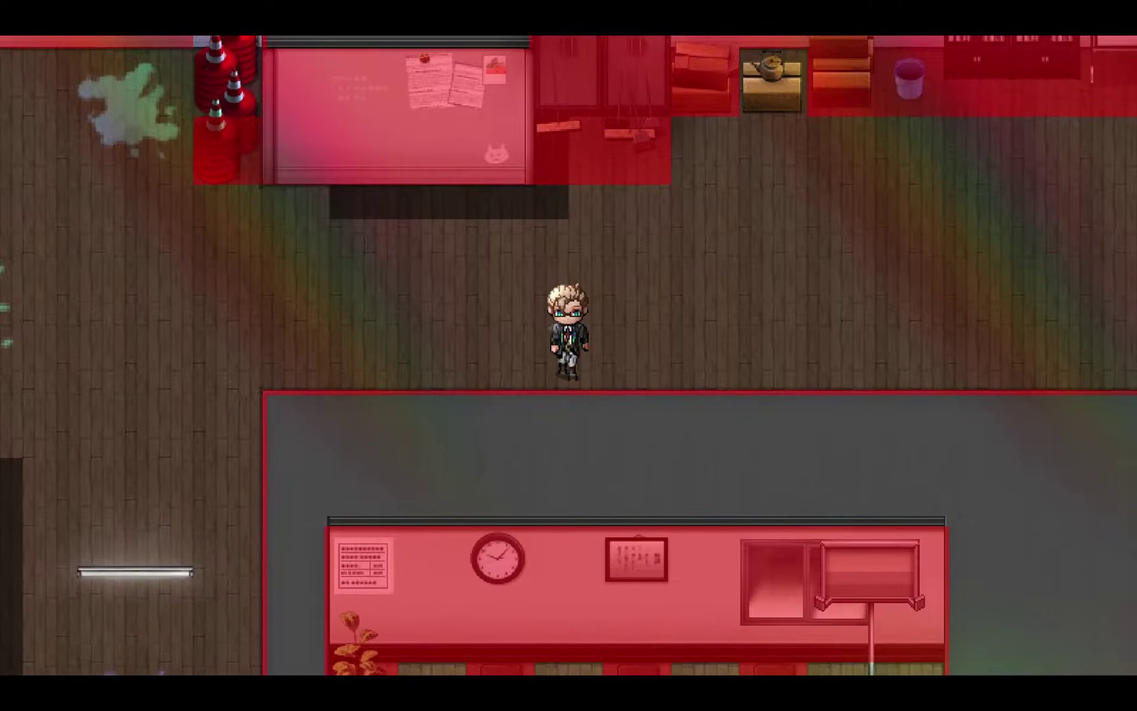
pyautogui.press('Up')
pyautogui.press('Down')
pyautogui.press('Down')
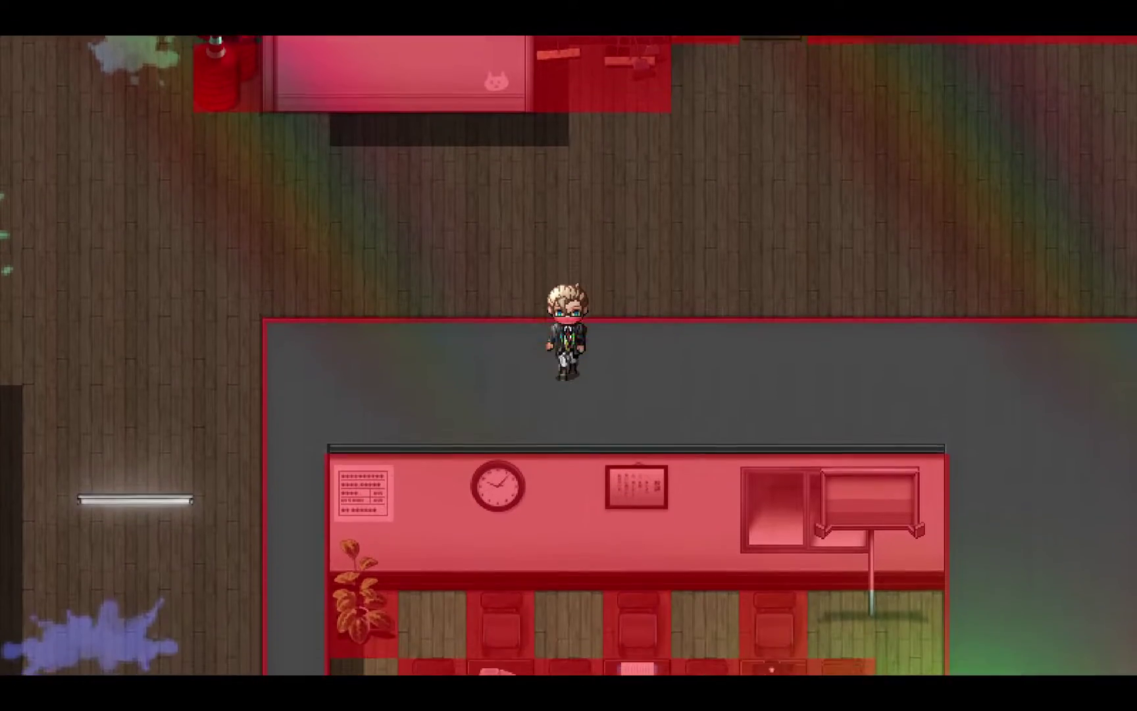
pyautogui.press('Left')
pyautogui.press('Down')
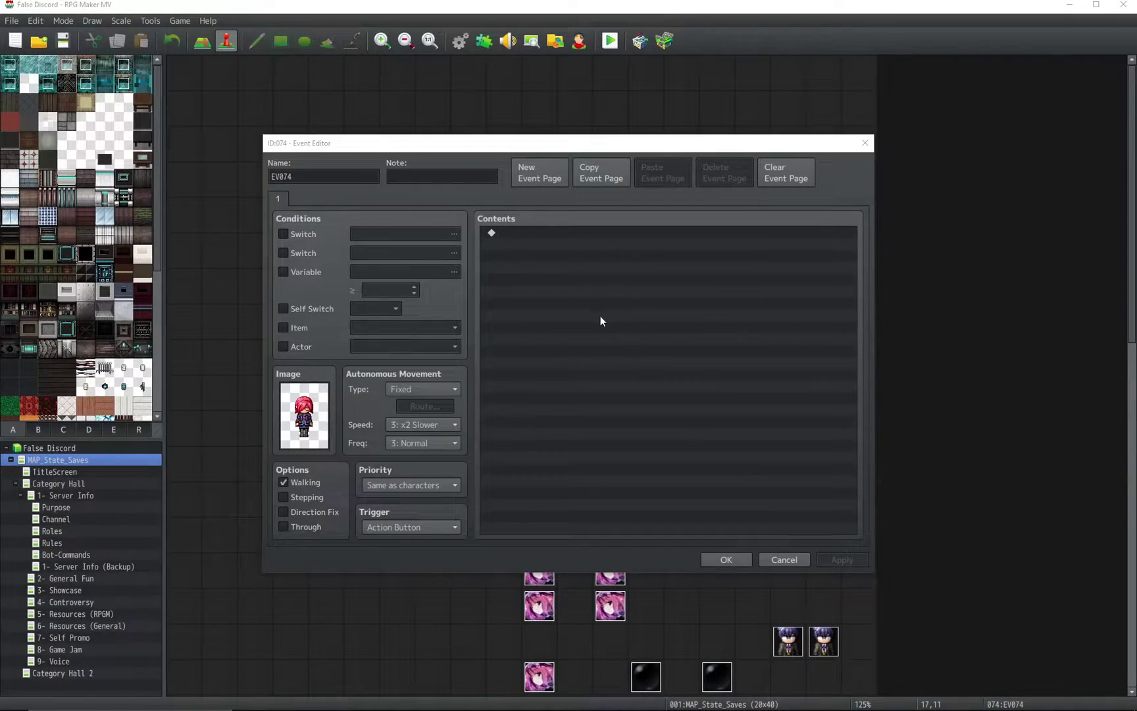
# Open the plugin help from a new Show Text command in EV074 and view the MNKR_TextCodeHelpMZ entry.
pyautogui.doubleClick(581, 338)
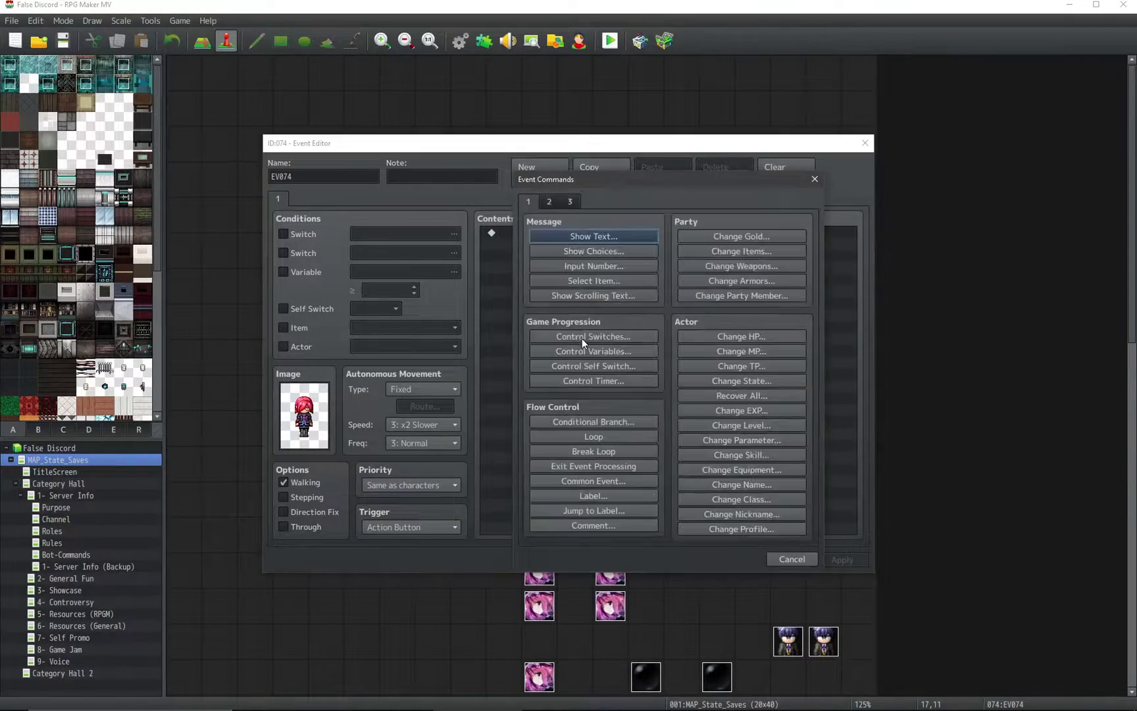
pyautogui.click(579, 237)
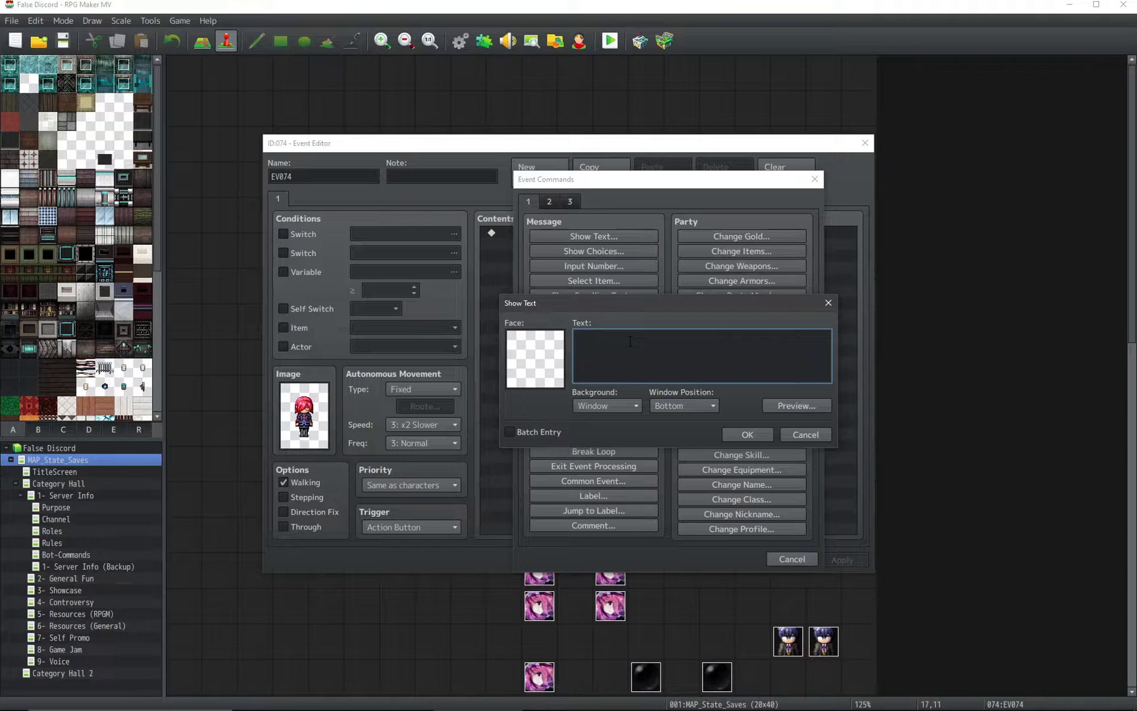
pyautogui.press('F1')
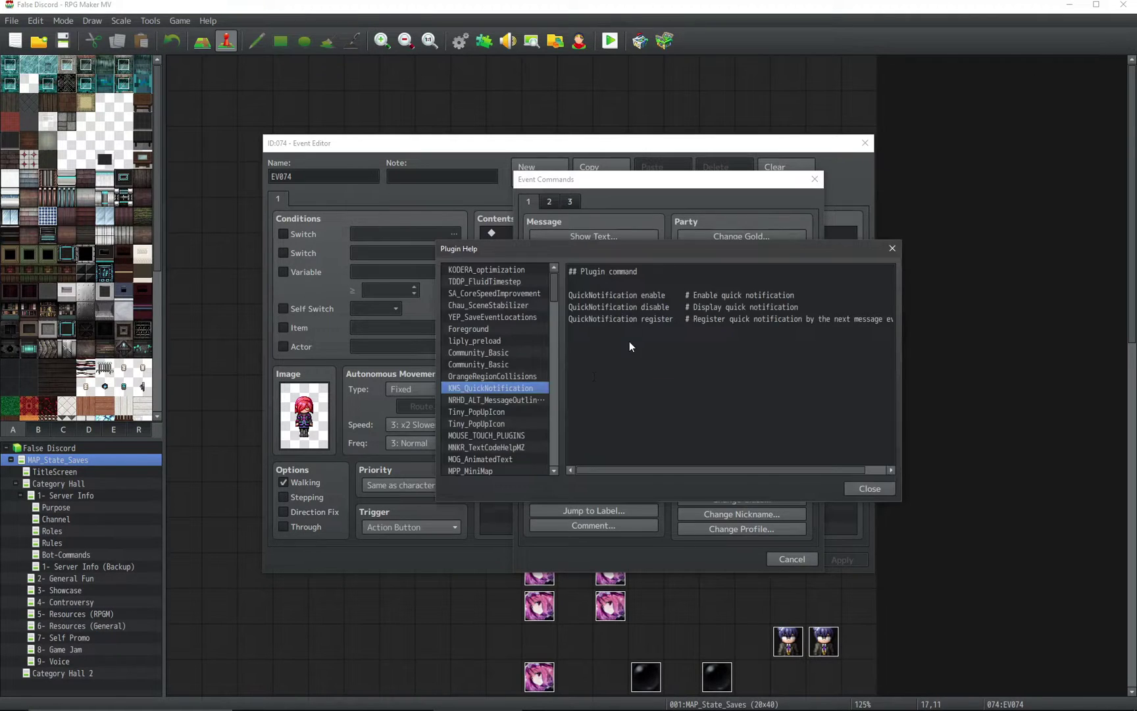
pyautogui.click(520, 447)
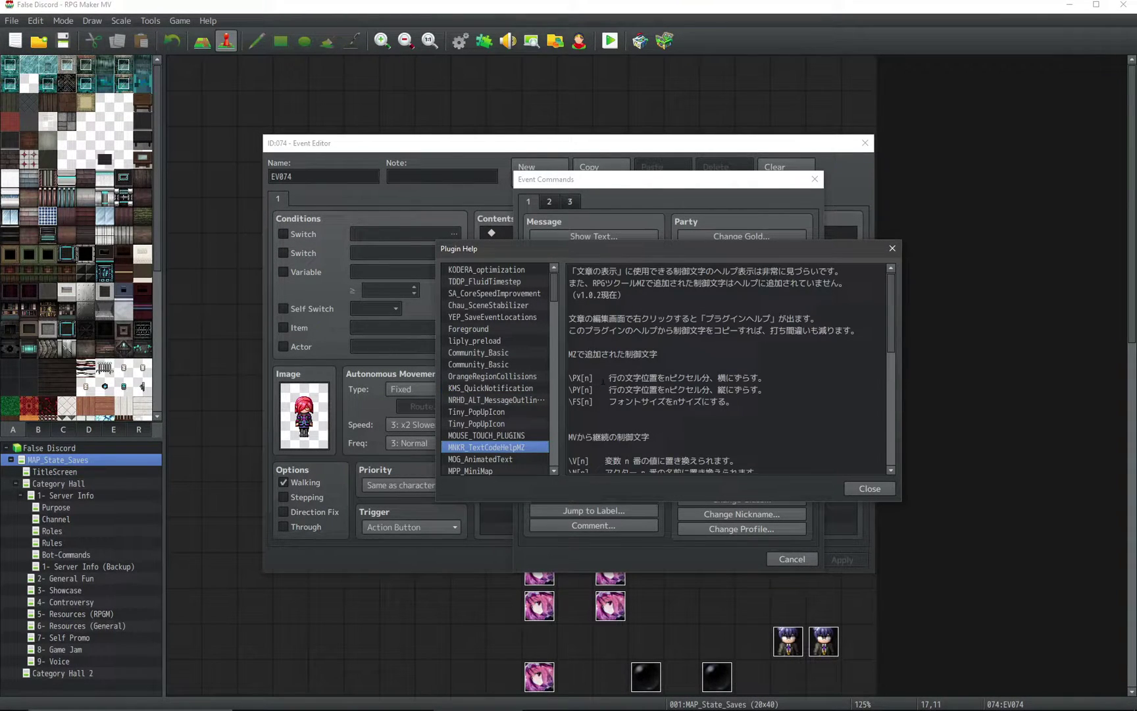
pyautogui.press('Escape')
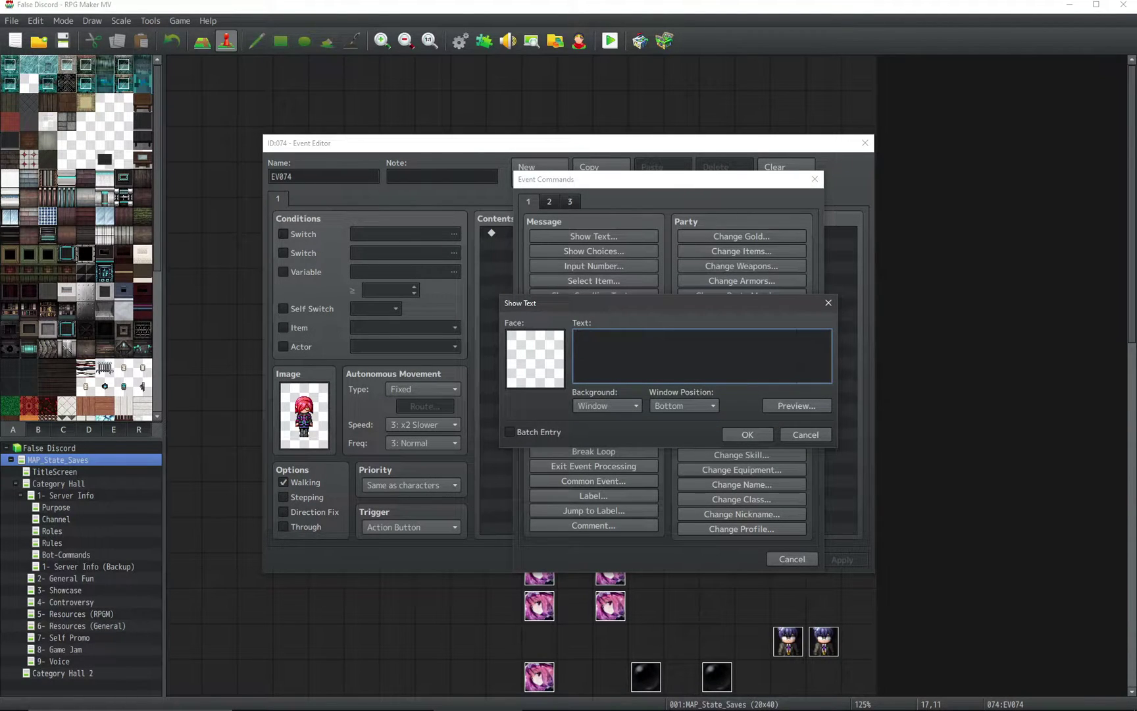
pyautogui.press('Escape')
# Open the plugin help from a Plugin Command entry and view the KMS_QuickNotification commands.
pyautogui.click(570, 201)
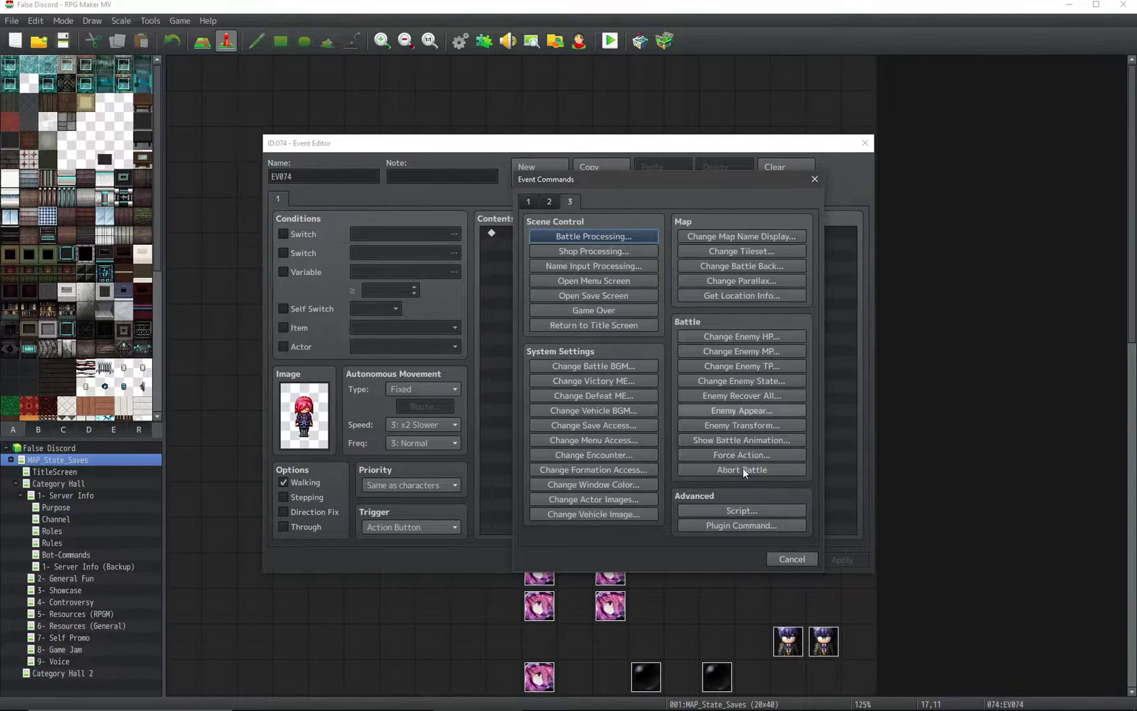
pyautogui.click(747, 526)
pyautogui.rightClick(620, 369)
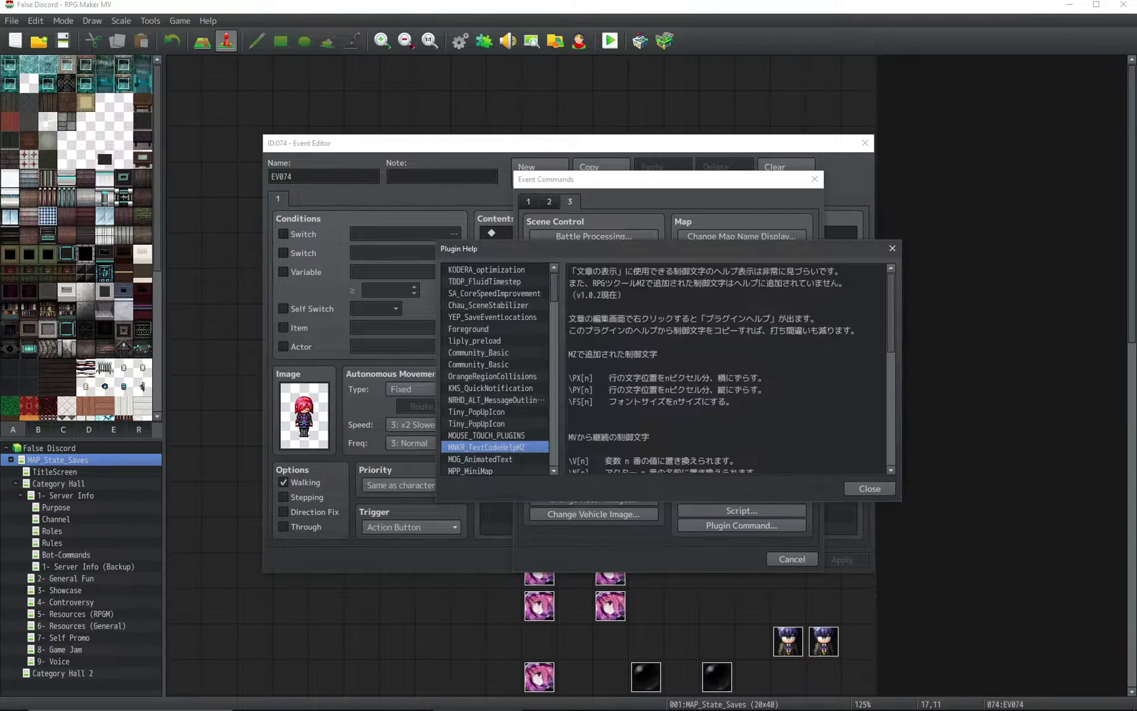
pyautogui.click(484, 388)
pyautogui.press('Escape')
pyautogui.press('Escape')
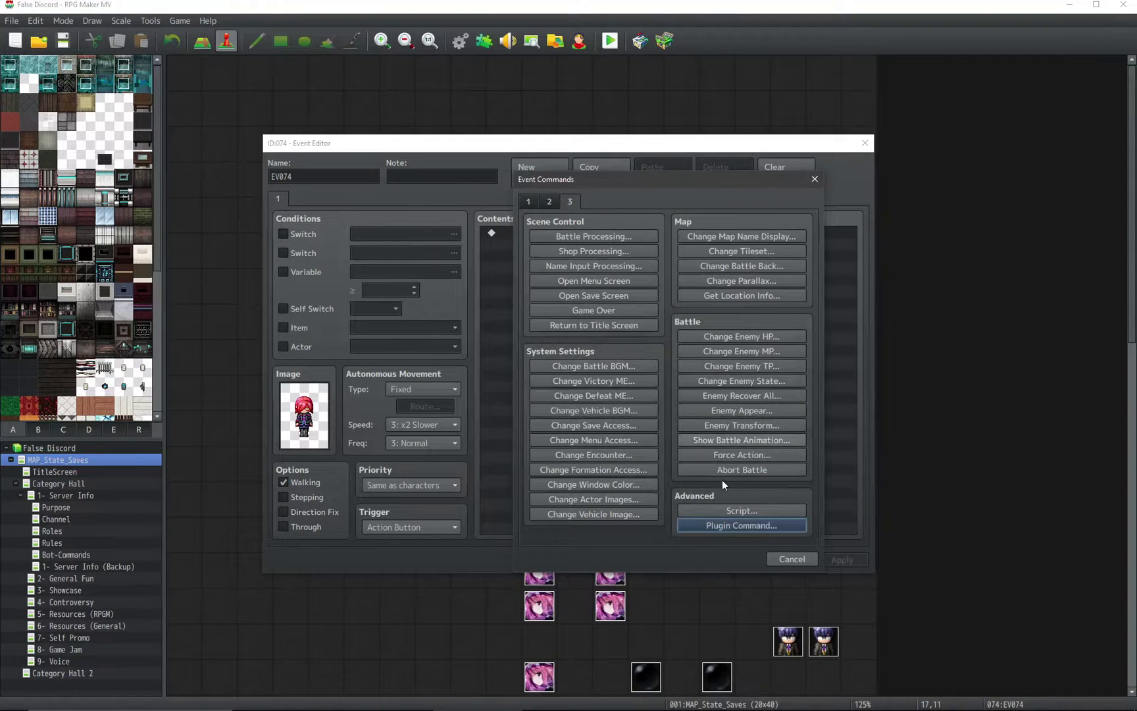
# View the plugin help from a Script event command, then leave the command selection without adding anything.
pyautogui.click(717, 511)
pyautogui.rightClick(625, 356)
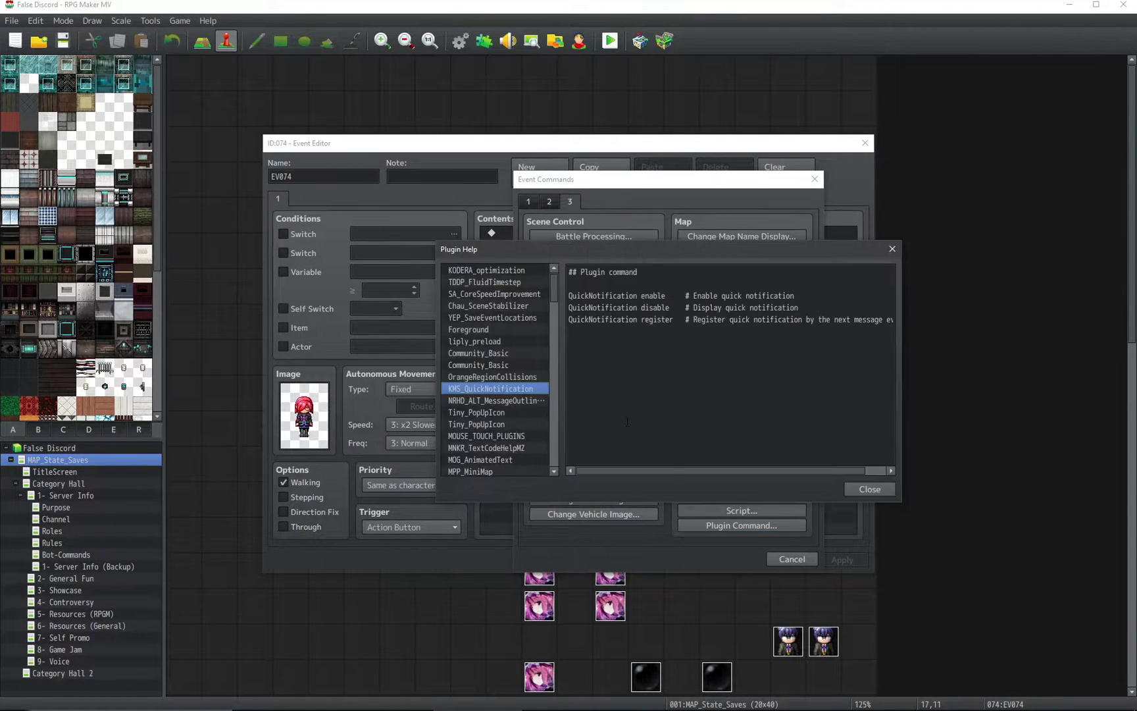
pyautogui.press('Escape')
# Check the plugin help from EV074's note field and close the event without changes.
pyautogui.press('Escape')
pyautogui.press('Escape')
pyautogui.click(456, 178)
pyautogui.press('F1')
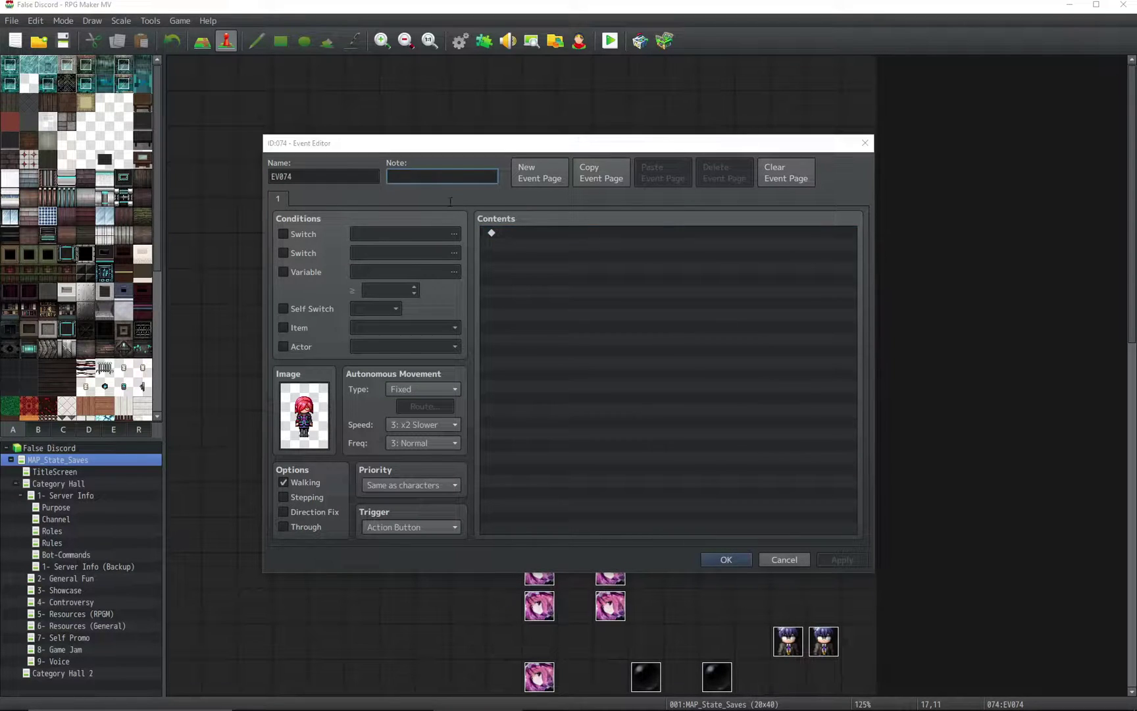
pyautogui.press('Escape')
pyautogui.press('Escape')
# Open the MAP_State_Saves map properties and call up the plugin help from the map's note field.
pyautogui.doubleClick(97, 462)
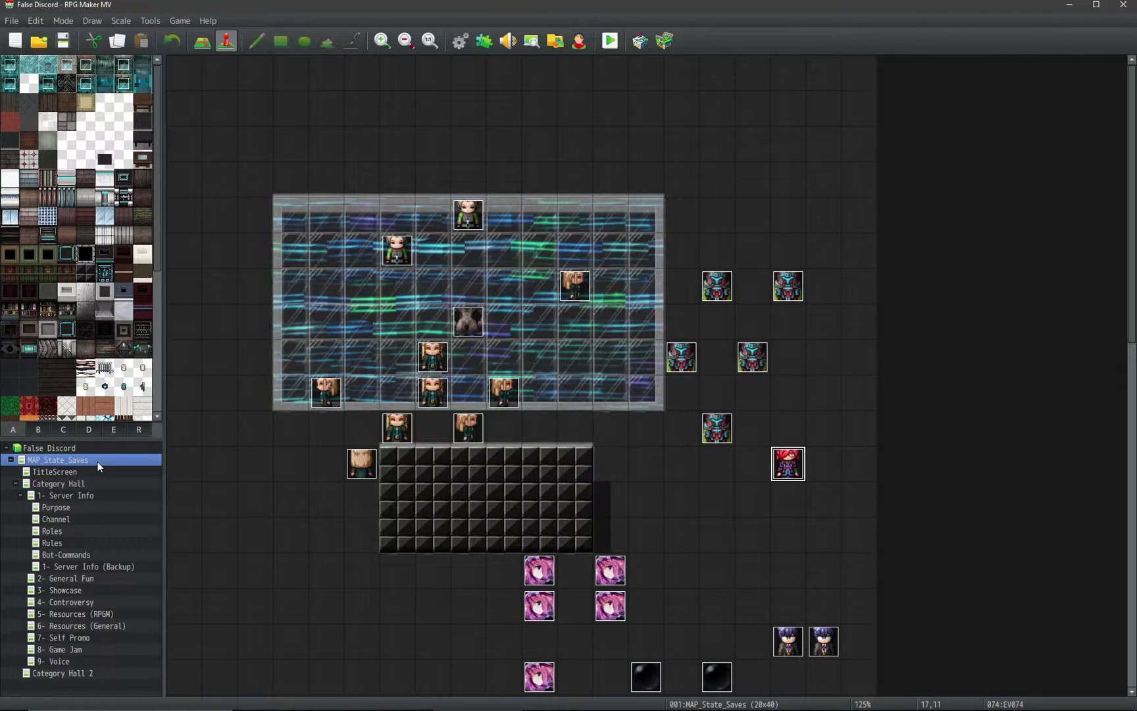
pyautogui.click(498, 463)
pyautogui.hotkey('ctrl', 'a')
pyautogui.press('F1')
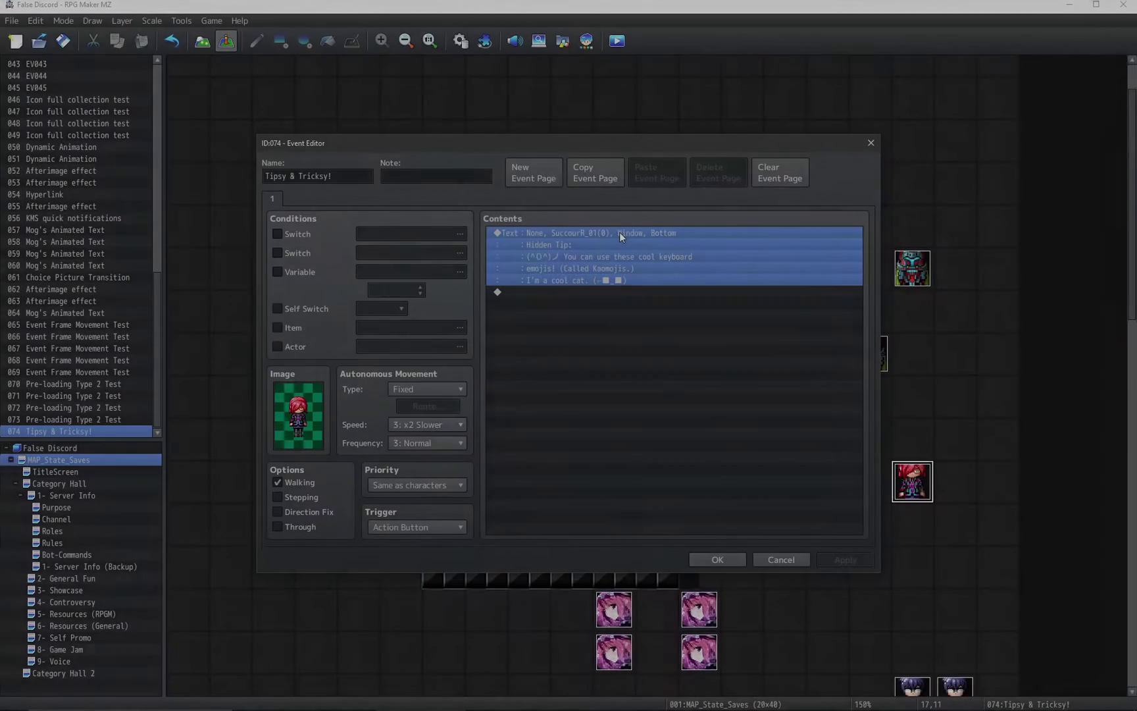
# In RPG Maker MZ, open the face image selection for the Hidden Tip message and browse the sheets up to SuccourR_04.
pyautogui.doubleClick(619, 231)
pyautogui.doubleClick(515, 358)
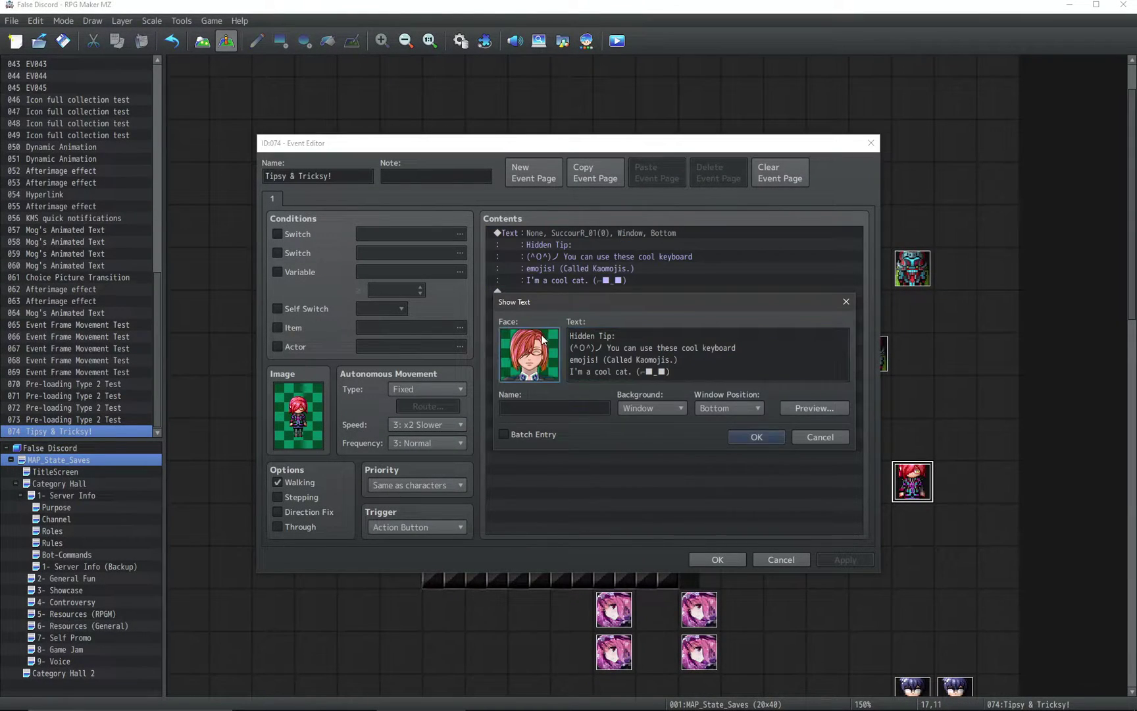
pyautogui.press('Down')
pyautogui.press('Down')
pyautogui.press('Down')
pyautogui.press('Down')
pyautogui.press('Down')
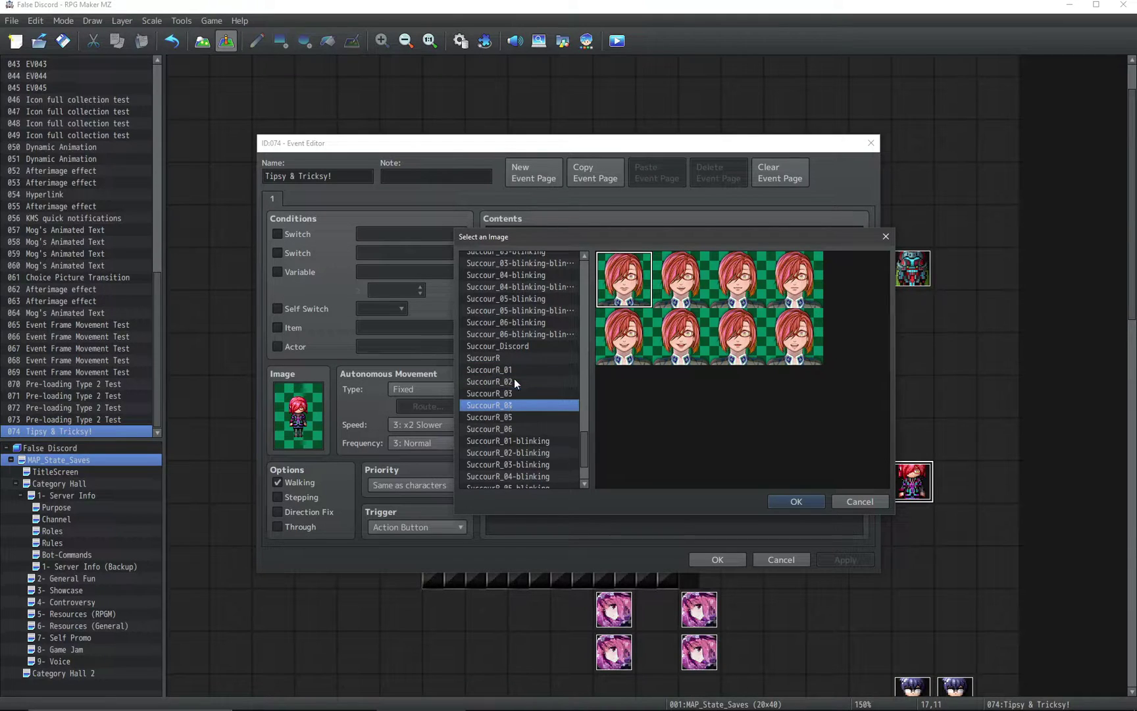
# Set the Hidden Tip message's face to a smiling portrait from the second column of the large SuccourR sheet.
pyautogui.click(524, 359)
pyautogui.scroll(-2, 716, 373)
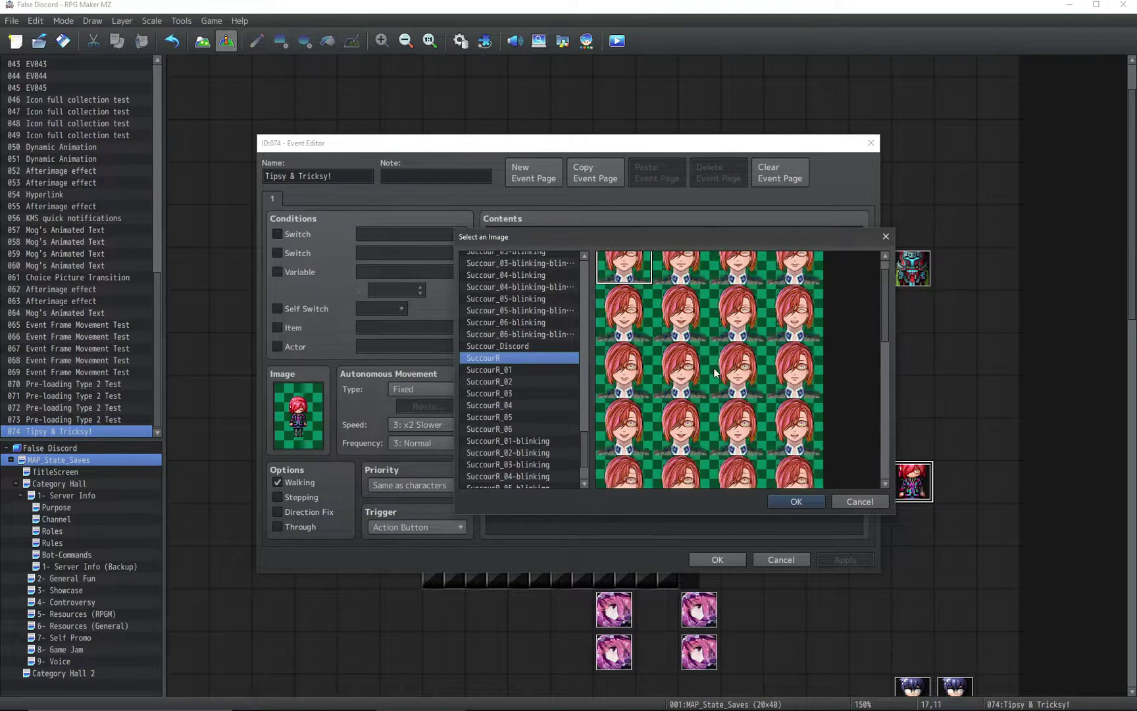
pyautogui.click(717, 373)
pyautogui.scroll(-5, 747, 439)
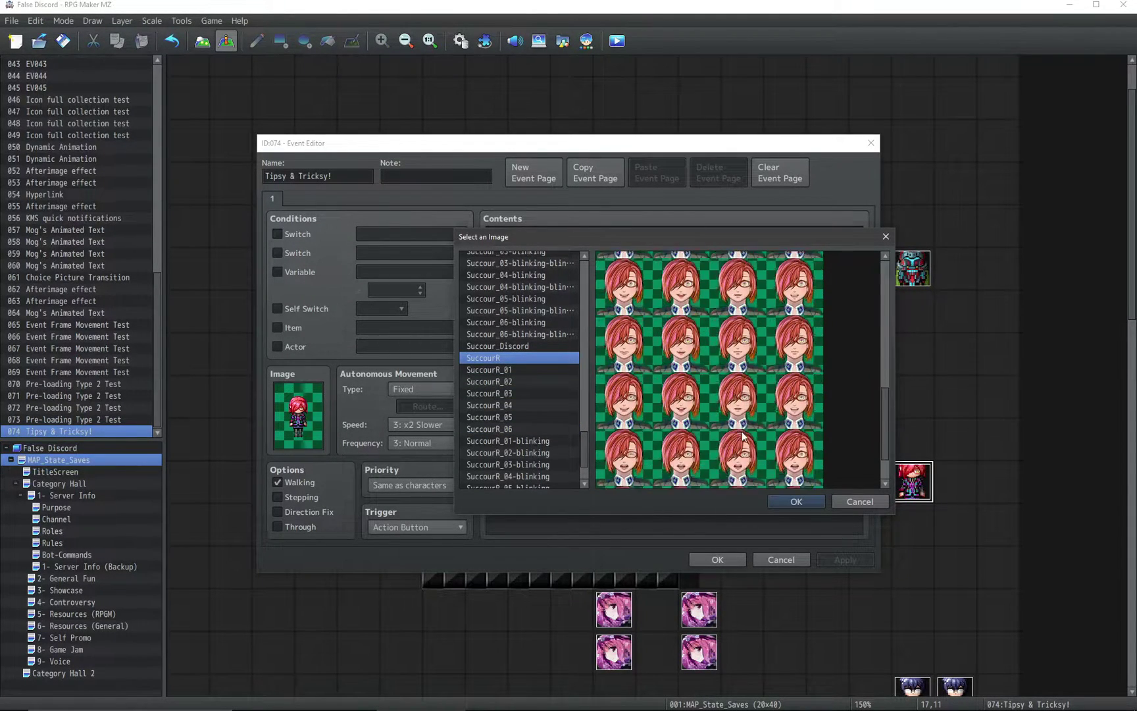
pyautogui.click(674, 339)
pyautogui.scroll(5, 733, 402)
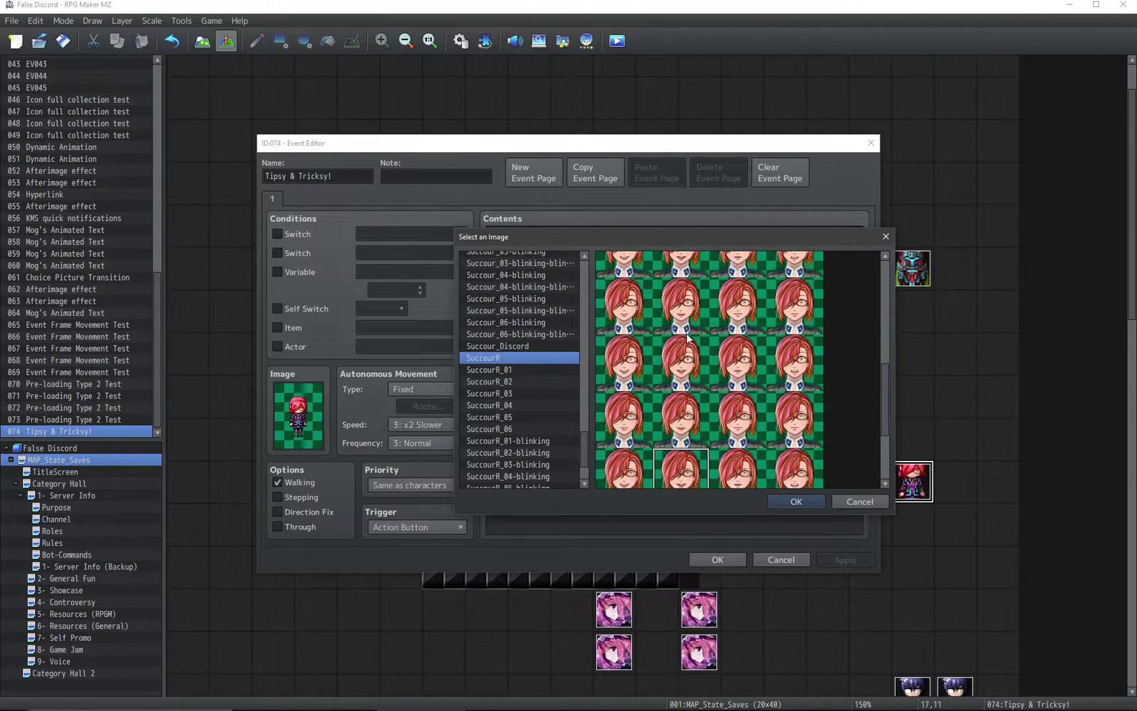
pyautogui.doubleClick(689, 314)
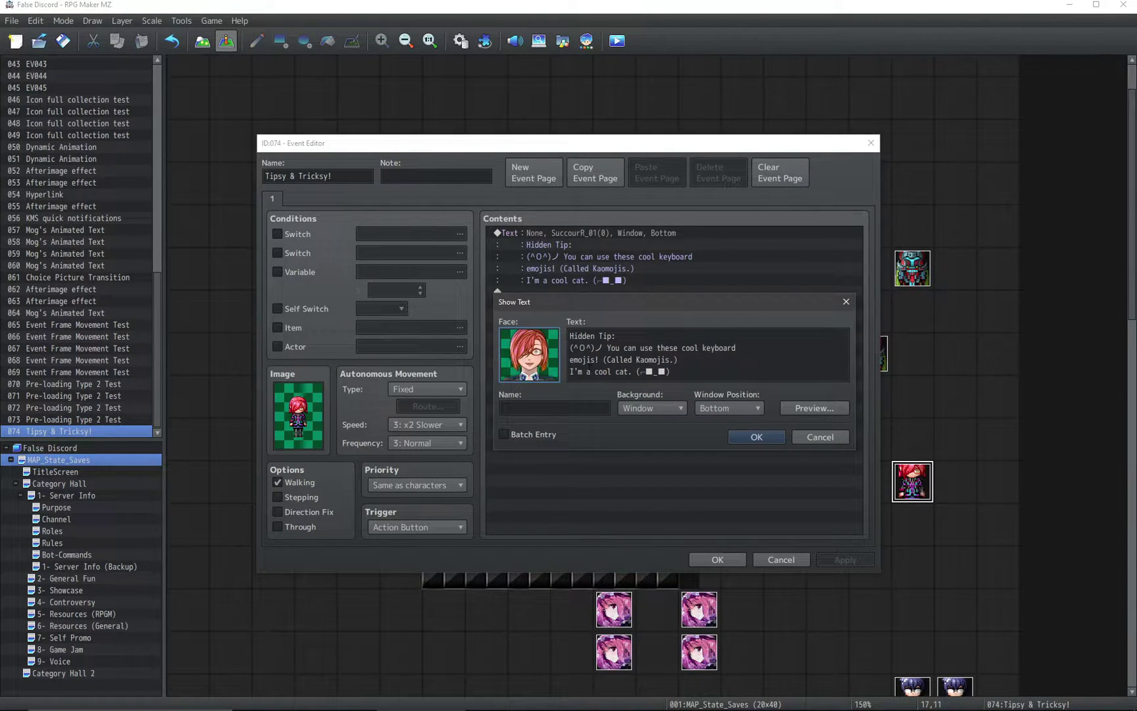
# Inspect the SuccourR.png face sheet and the Balloon.png icon sheet in IrfanView, enlarging the balloon sheet and fitting it again.
pyautogui.moveTo(0, 138); pyautogui.dragTo(308, 129)
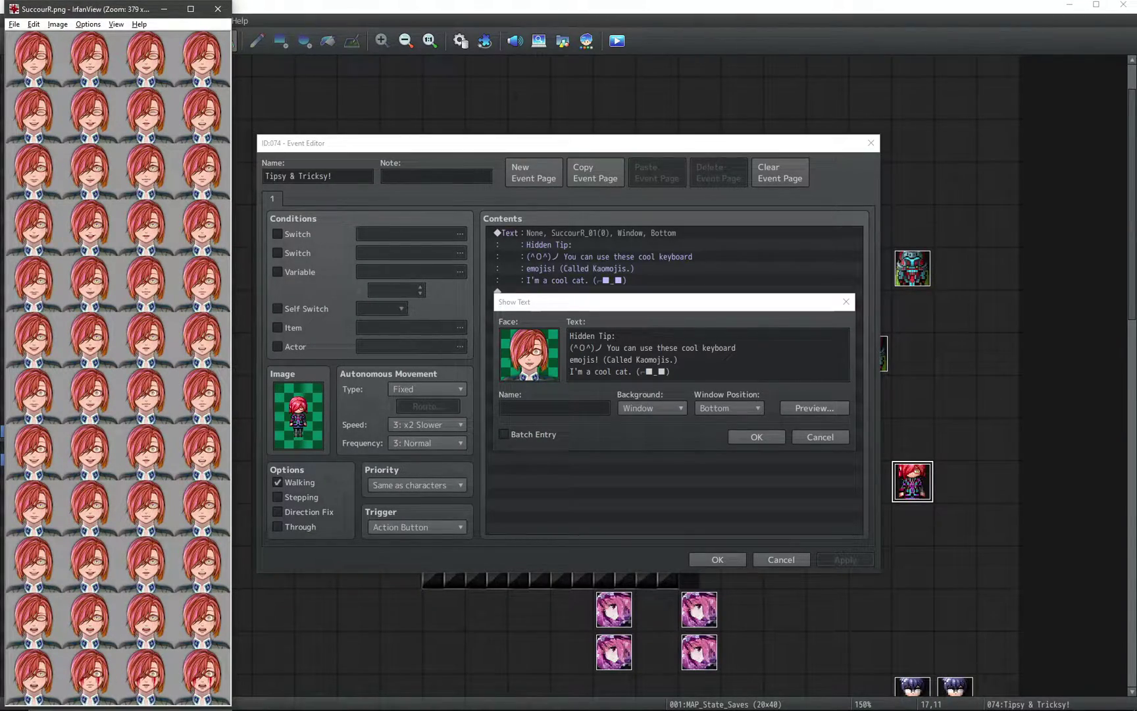
pyautogui.hotkey('alt', 'Tab')
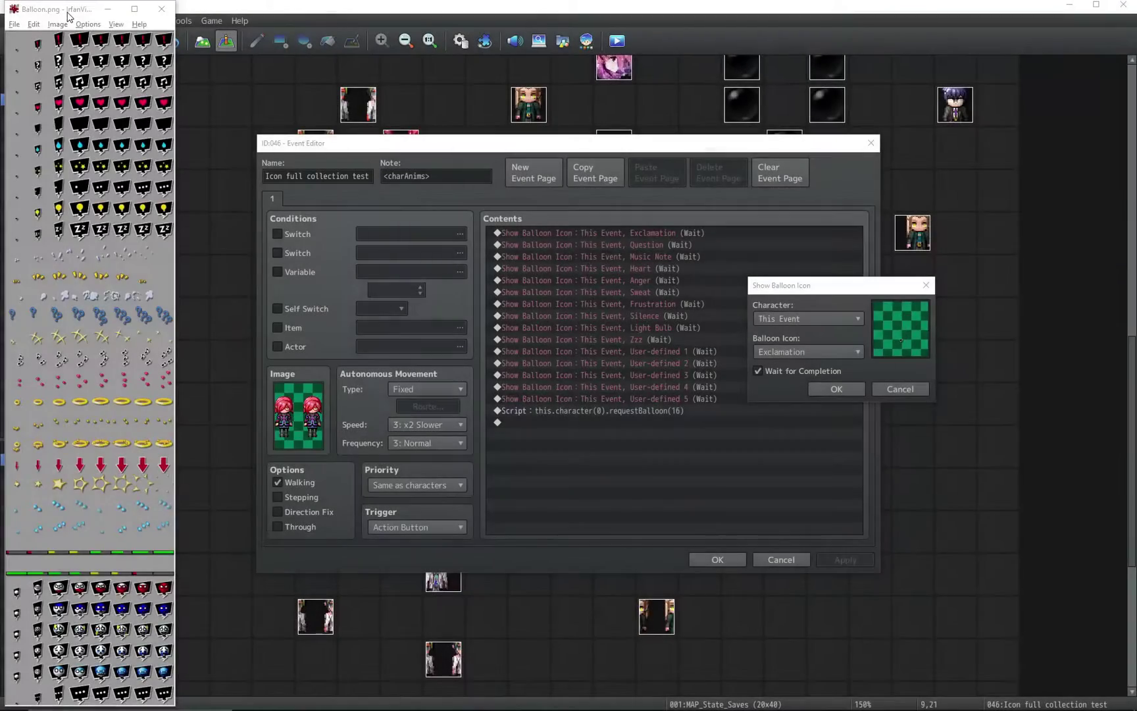
pyautogui.moveTo(179, 176); pyautogui.dragTo(429, 244)
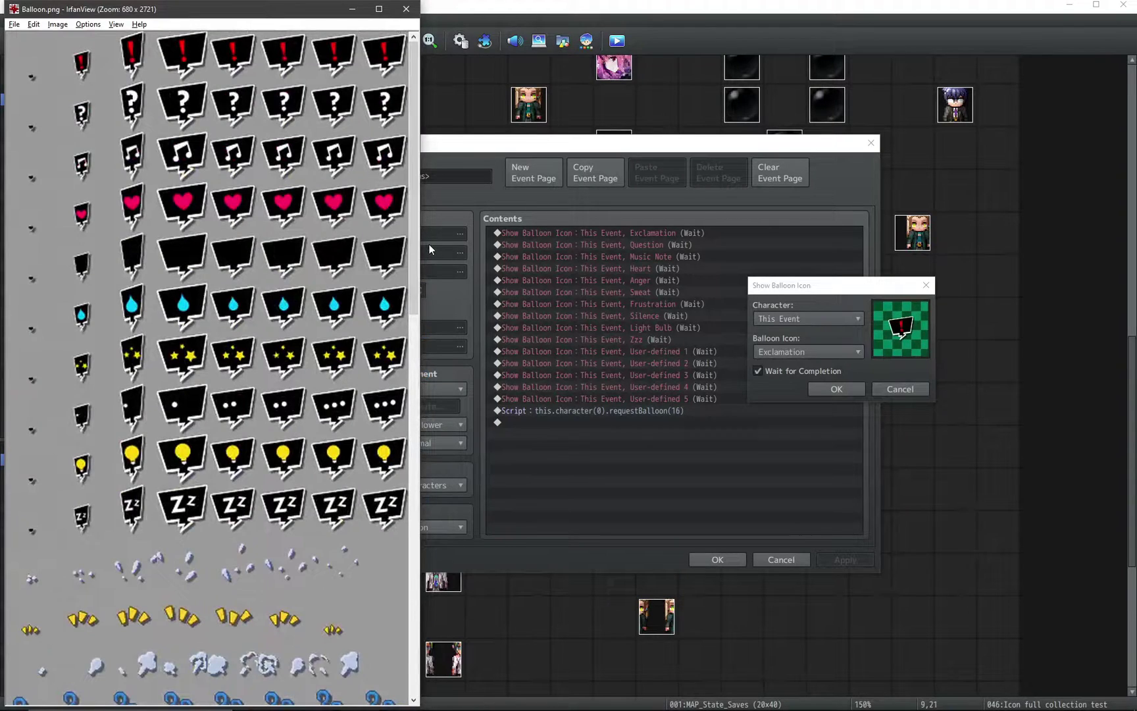
pyautogui.press('f')
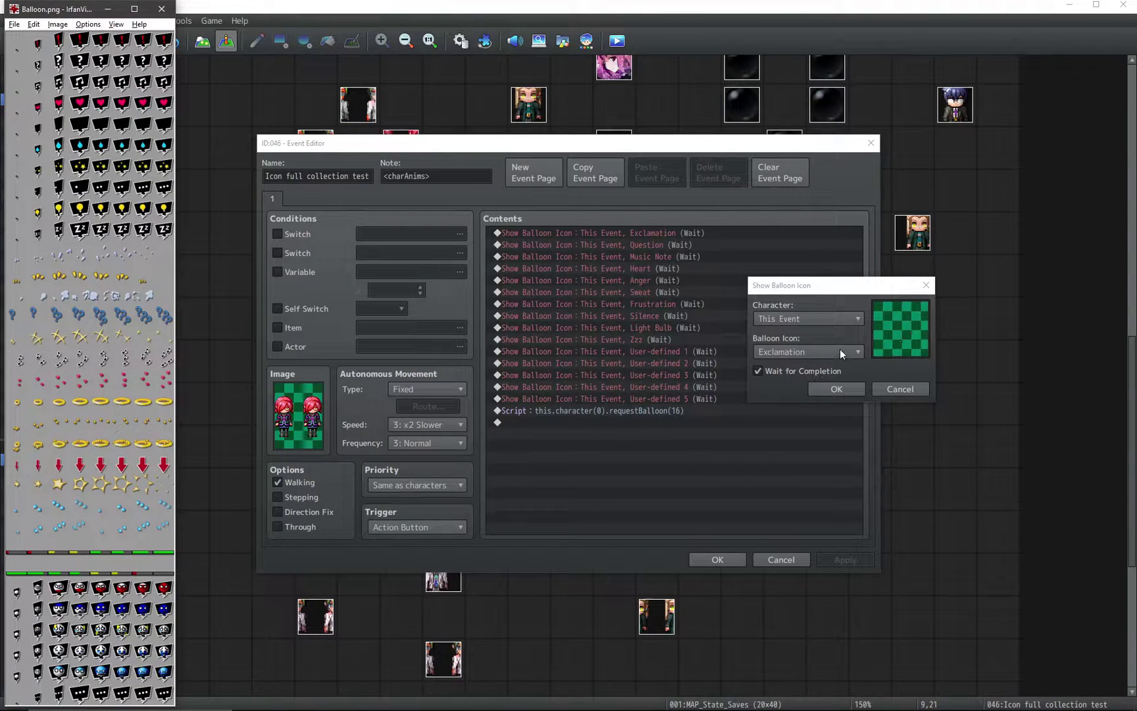
pyautogui.scroll(-6, 840, 350)
pyautogui.scroll(-8, 840, 350)
pyautogui.moveTo(0, 157); pyautogui.dragTo(712, 138)
pyautogui.doubleClick(711, 138)
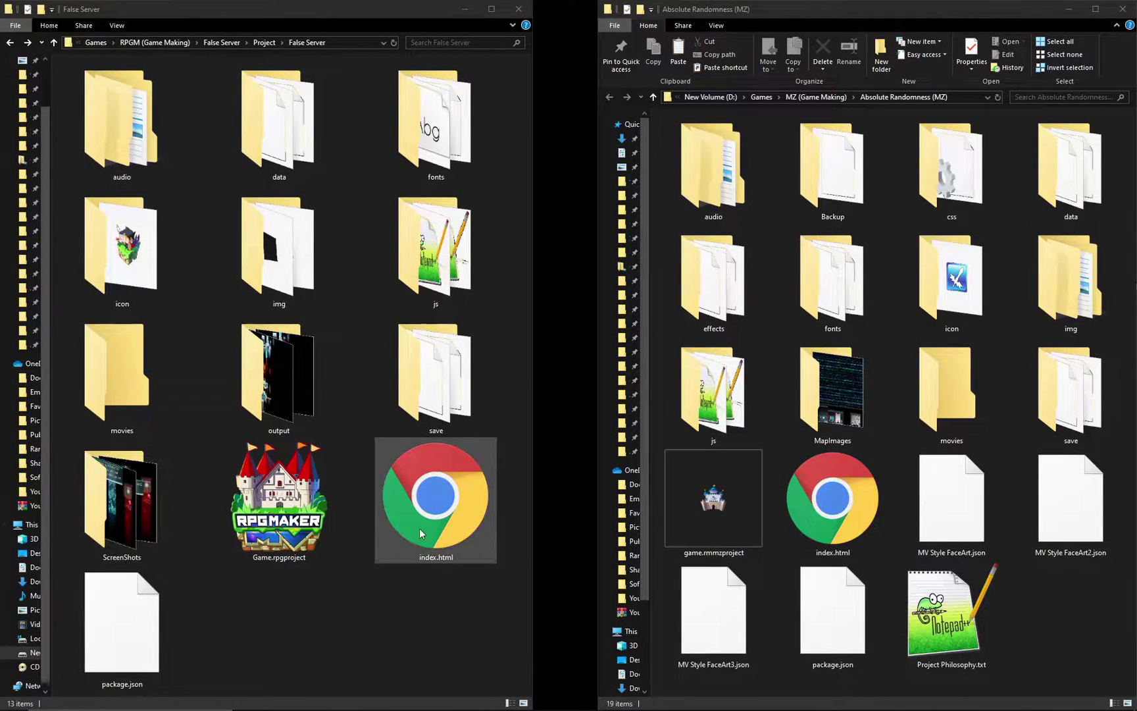
# Copy game.rmmzproject from the Absolute Randomness (MZ) folder into the False Server project folder and open the copied project file.
pyautogui.click(279, 500)
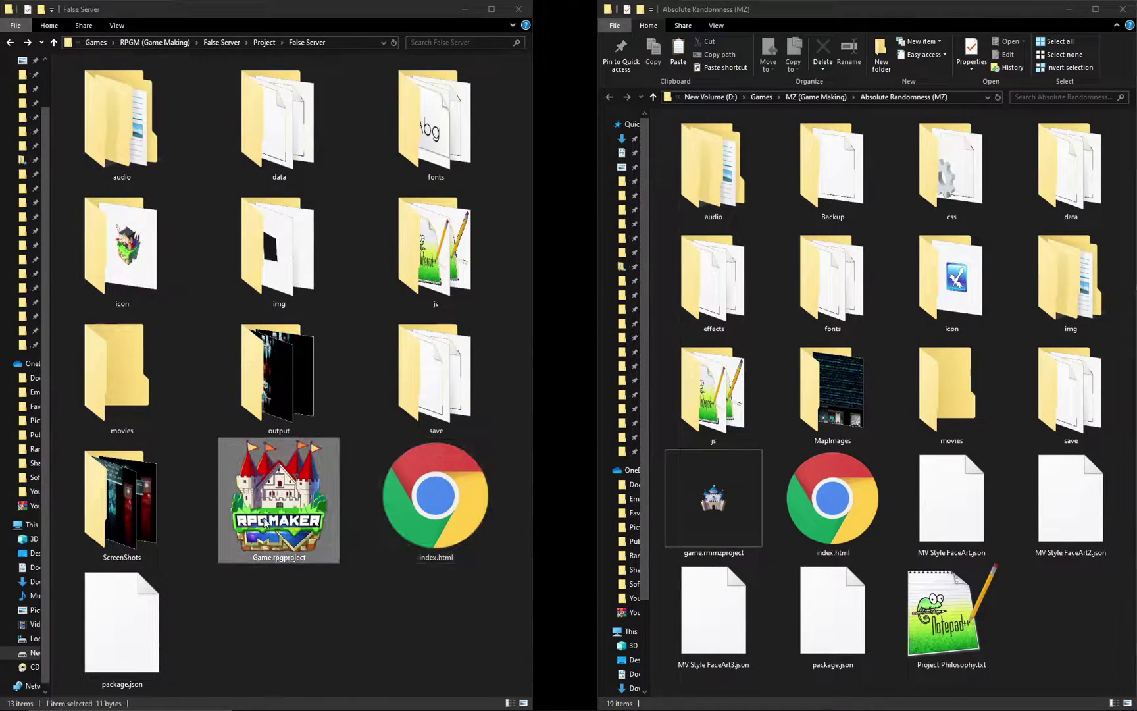
pyautogui.click(700, 496)
pyautogui.click(333, 592)
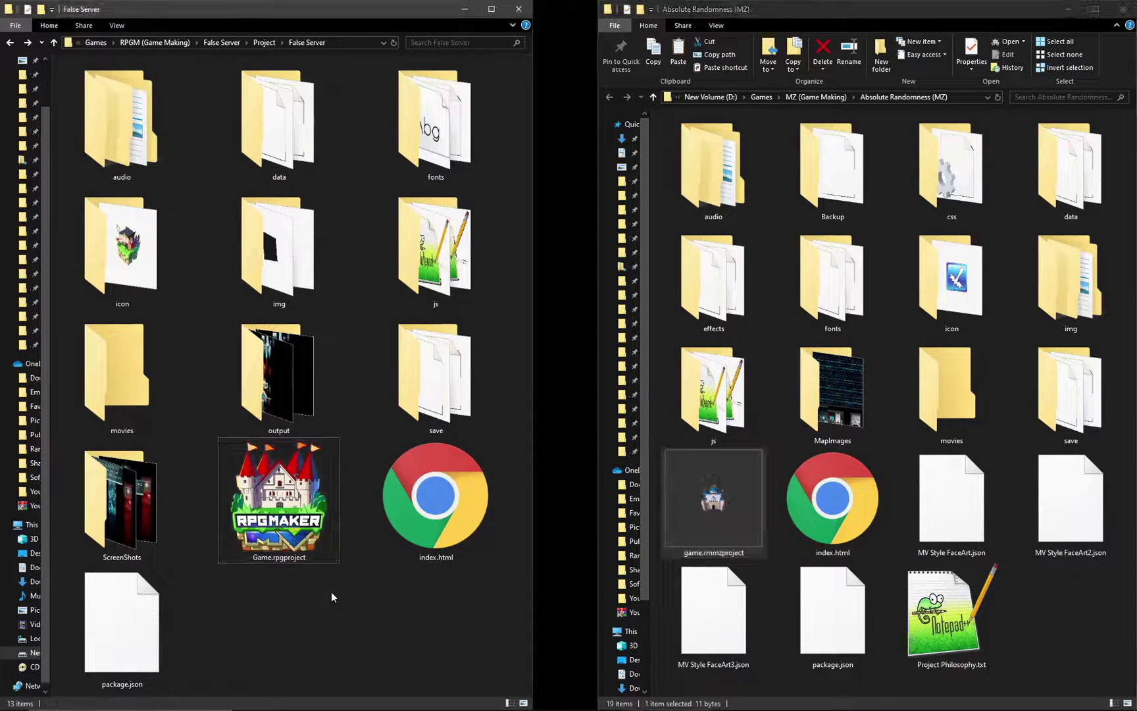
pyautogui.hotkey('ctrl', 'v')
pyautogui.doubleClick(290, 503)
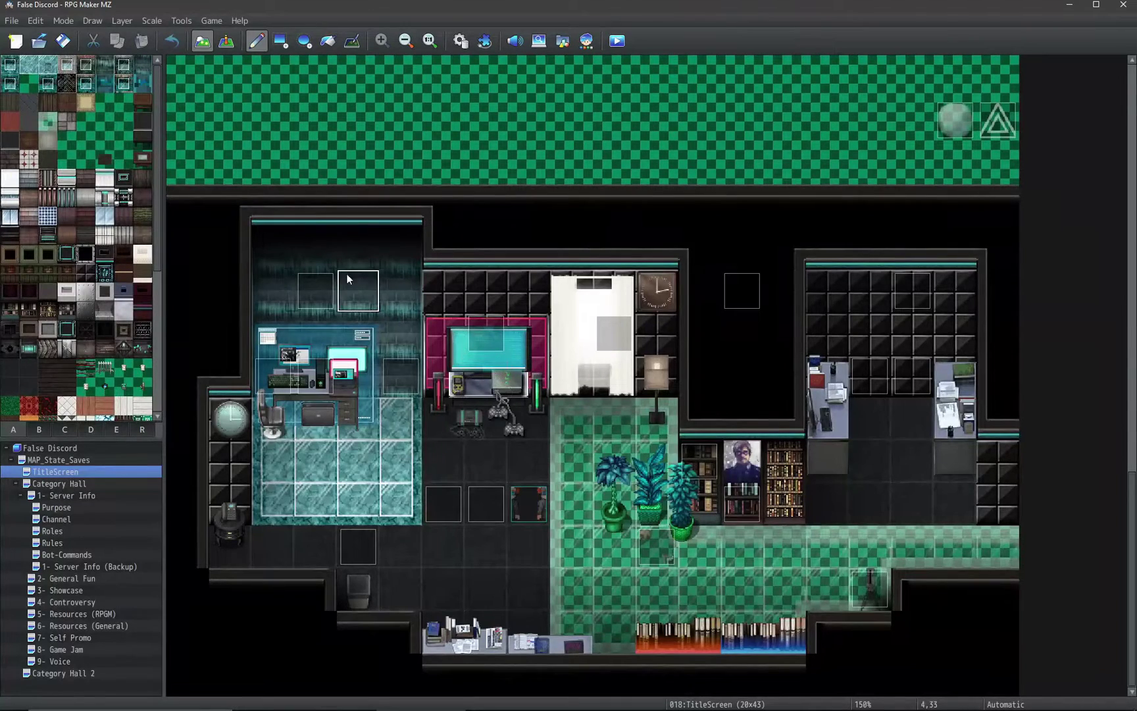
# View the TitleScreen map's tile layers 1 through 4 one at a time.
pyautogui.press('1')
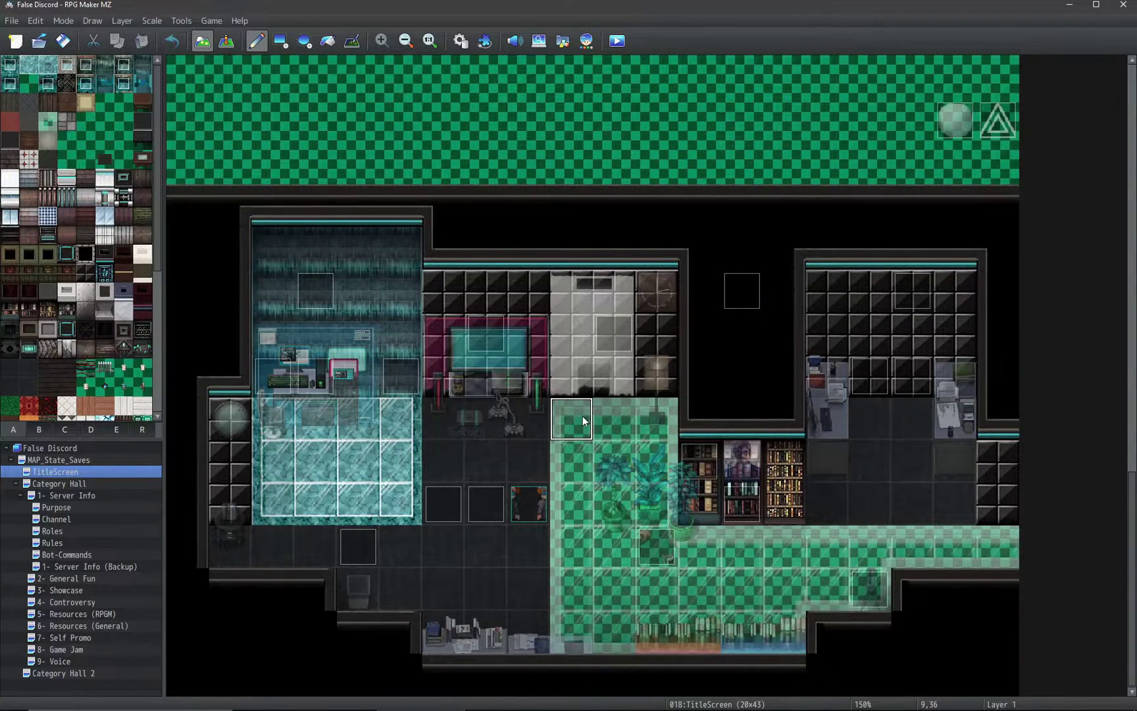
pyautogui.press('2')
pyautogui.press('3')
pyautogui.press('4')
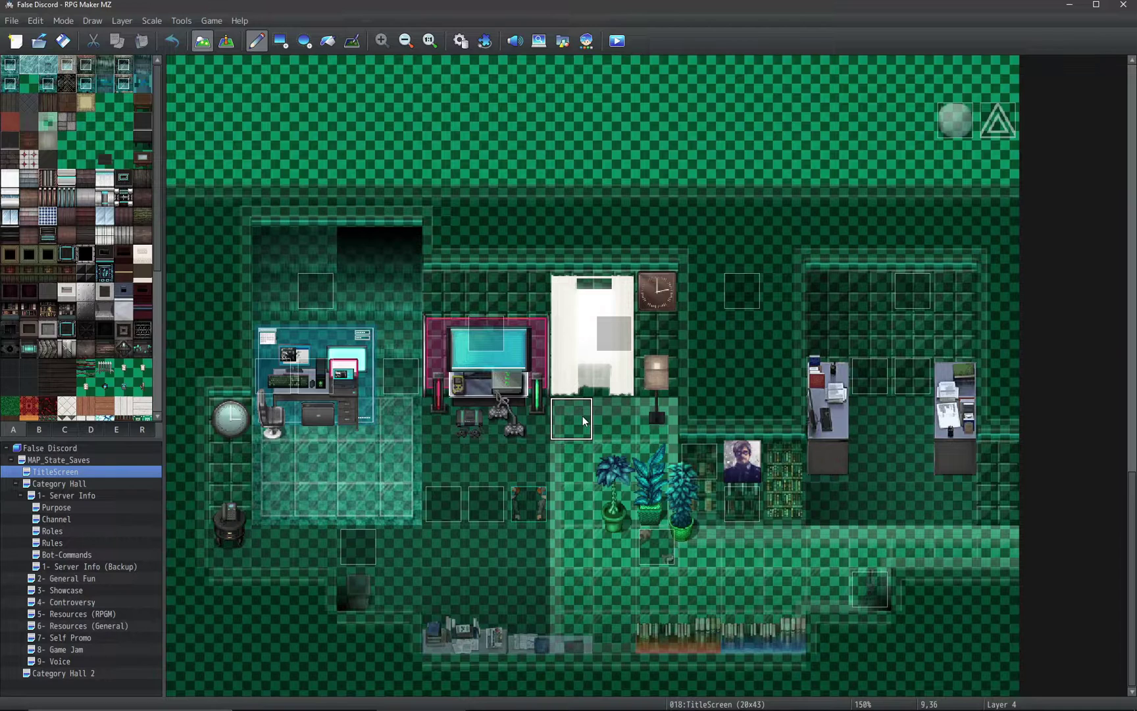
# Show the TitleScreen map's event list, locate the second In-game Menu event and EV013, and close the editor.
pyautogui.click(233, 49)
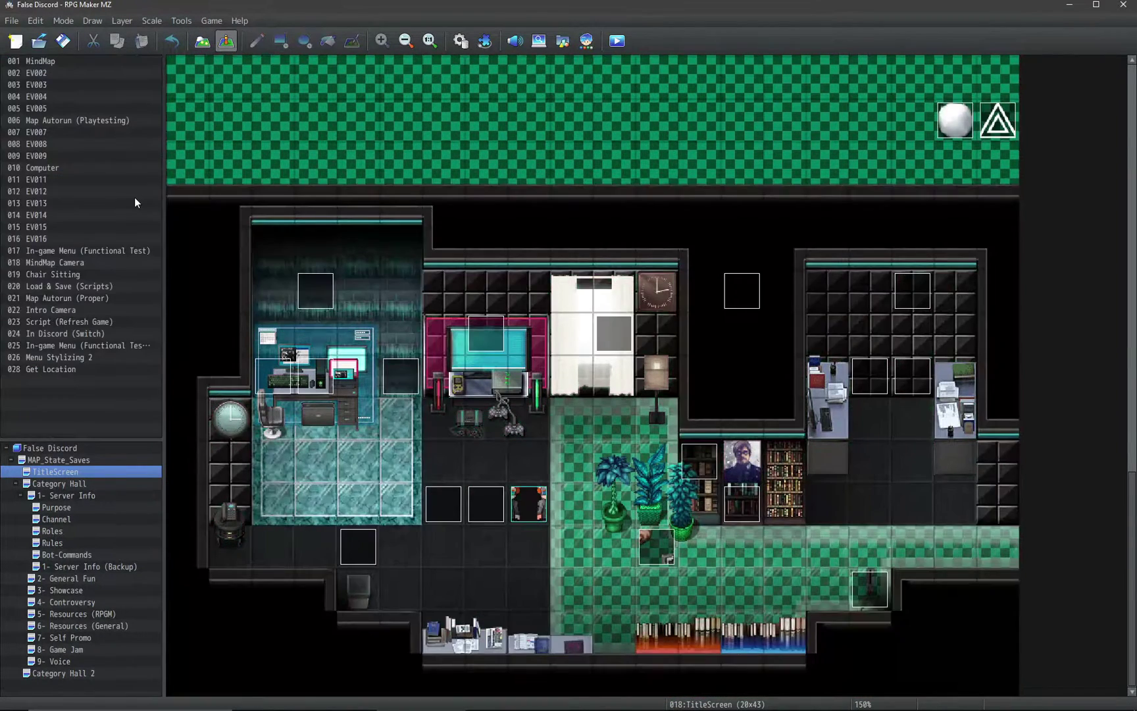
pyautogui.click(98, 340)
pyautogui.click(104, 203)
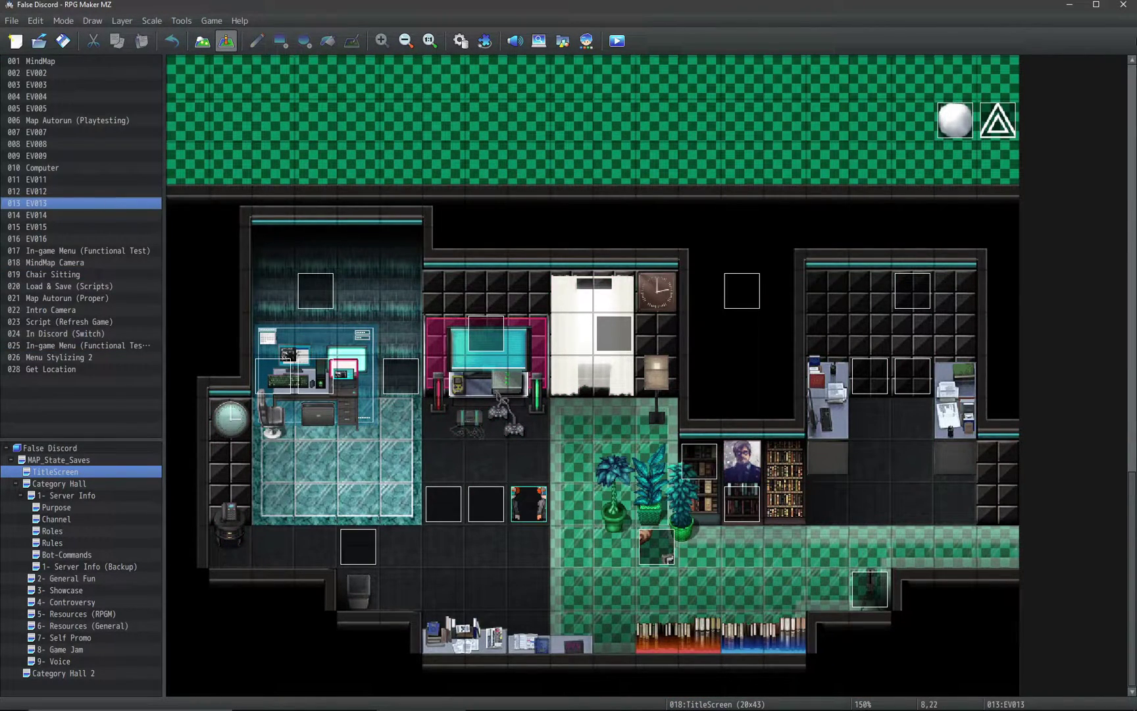
pyautogui.click(1123, 8)
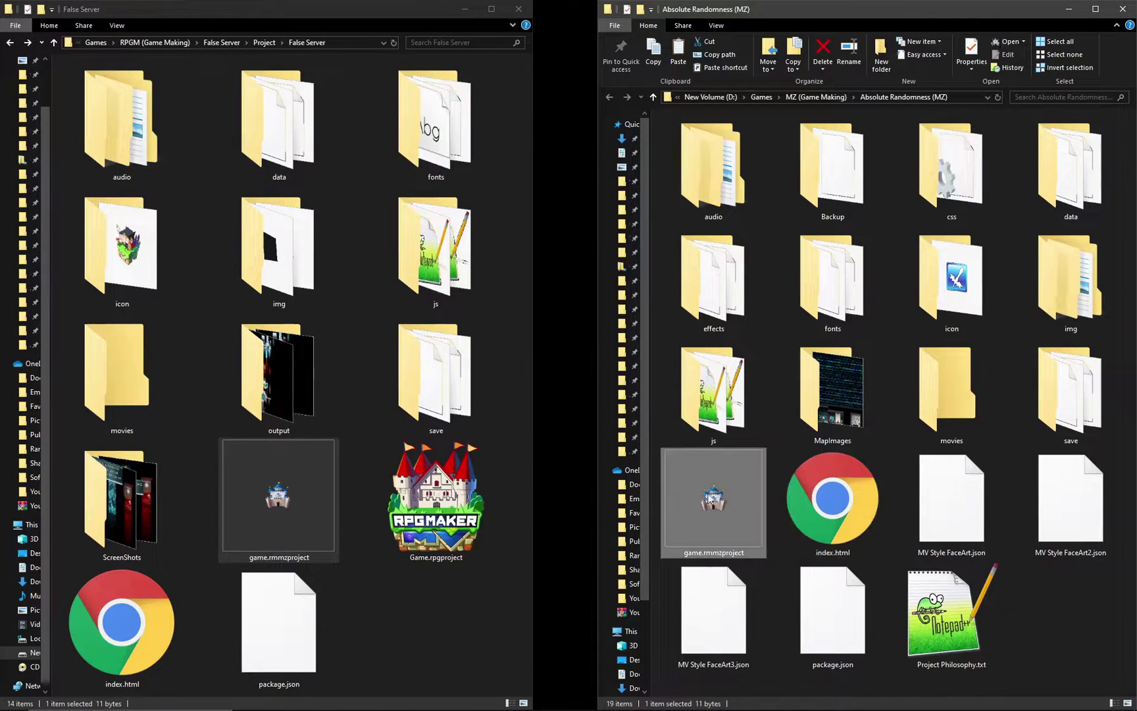
pyautogui.moveTo(428, 523); pyautogui.dragTo(724, 514)
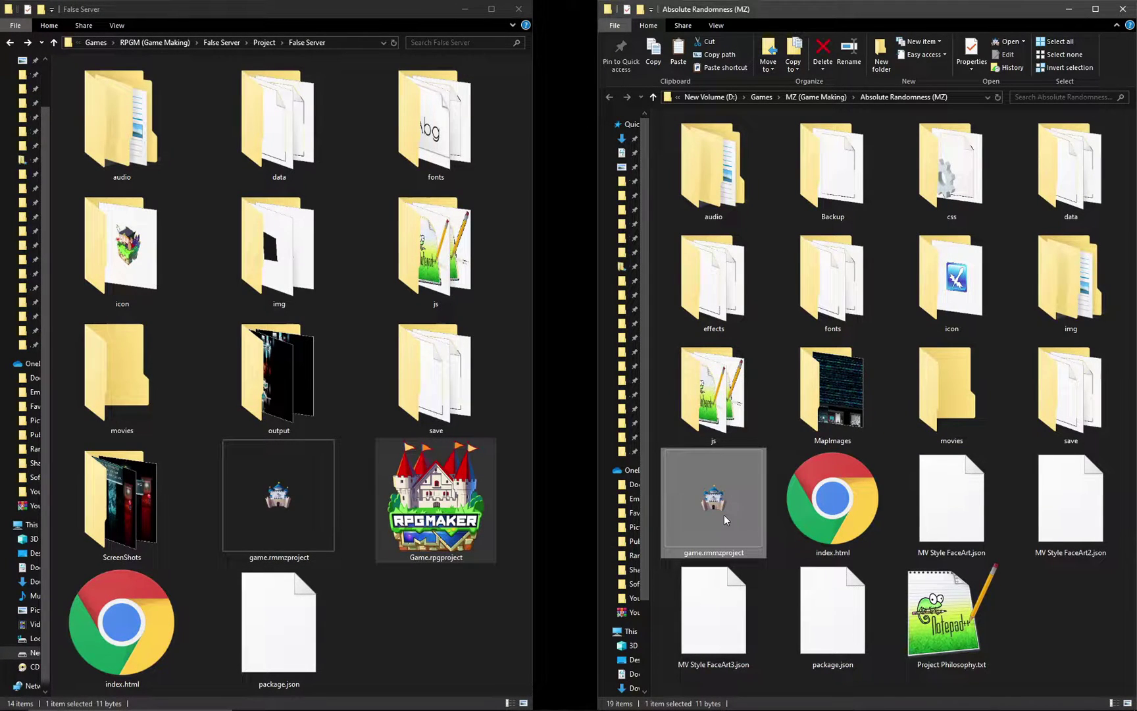
pyautogui.doubleClick(821, 524)
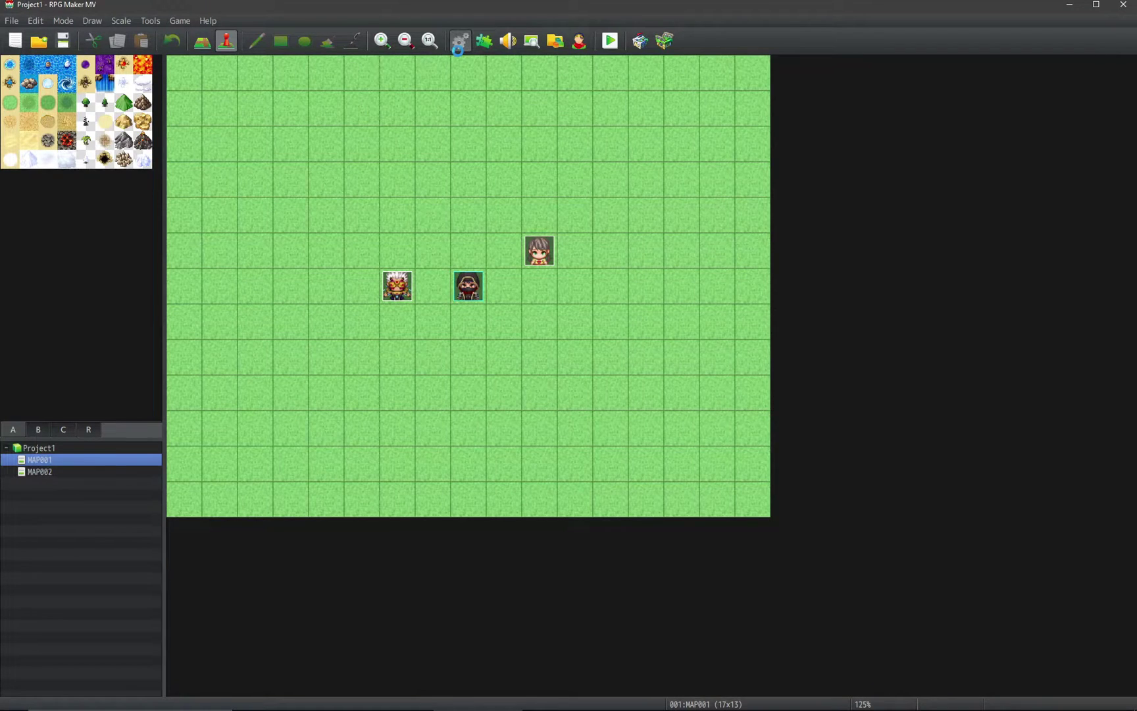
# Open the Project1 database in RPG Maker MV, show the MV animation entry's frames, and preview the animation.
pyautogui.click(460, 41)
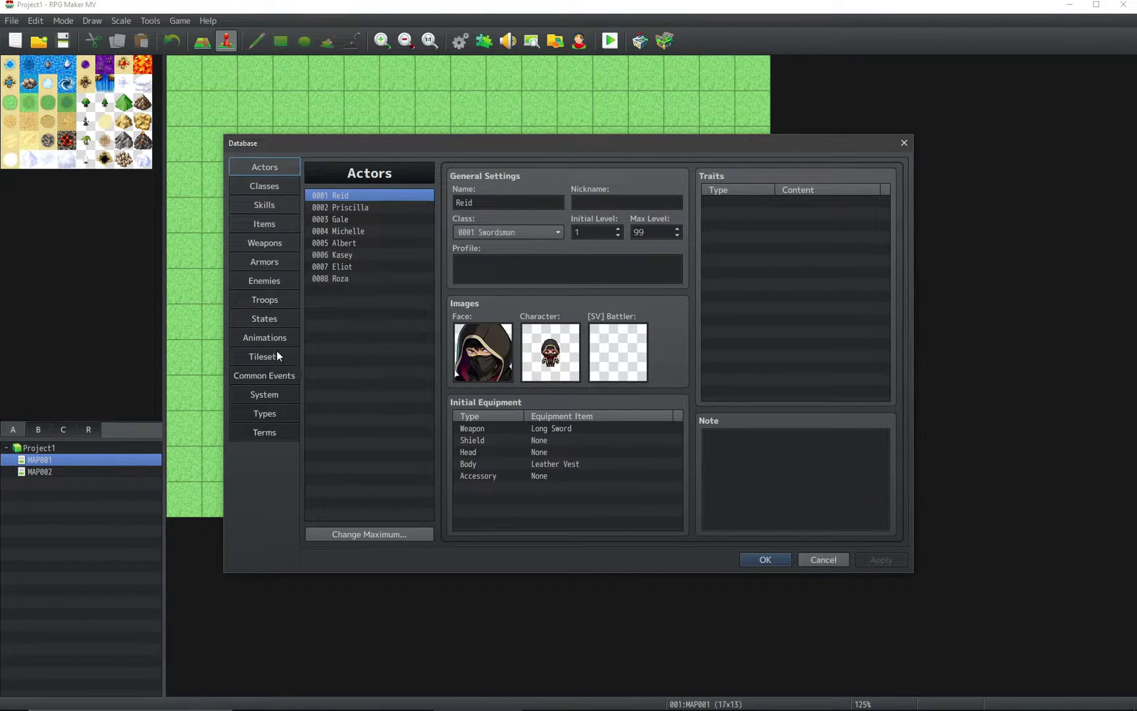
pyautogui.click(269, 338)
pyautogui.moveTo(429, 254); pyautogui.dragTo(433, 385)
pyautogui.moveTo(431, 290); pyautogui.dragTo(423, 483)
pyautogui.click(400, 331)
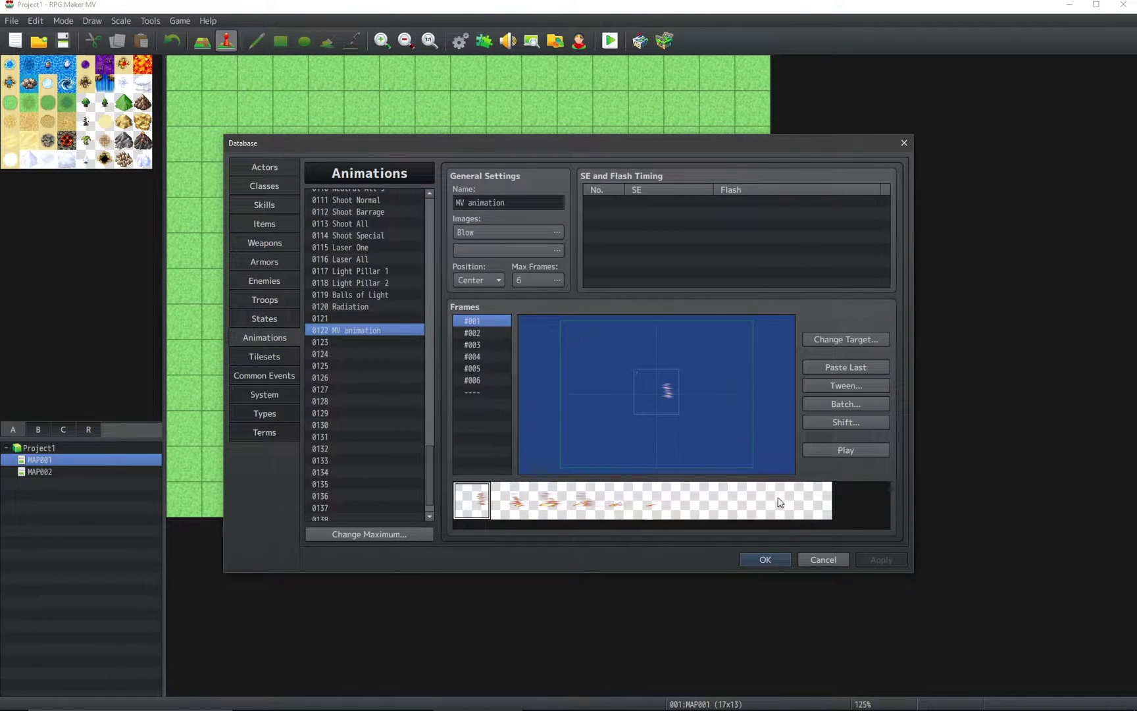
pyautogui.click(827, 446)
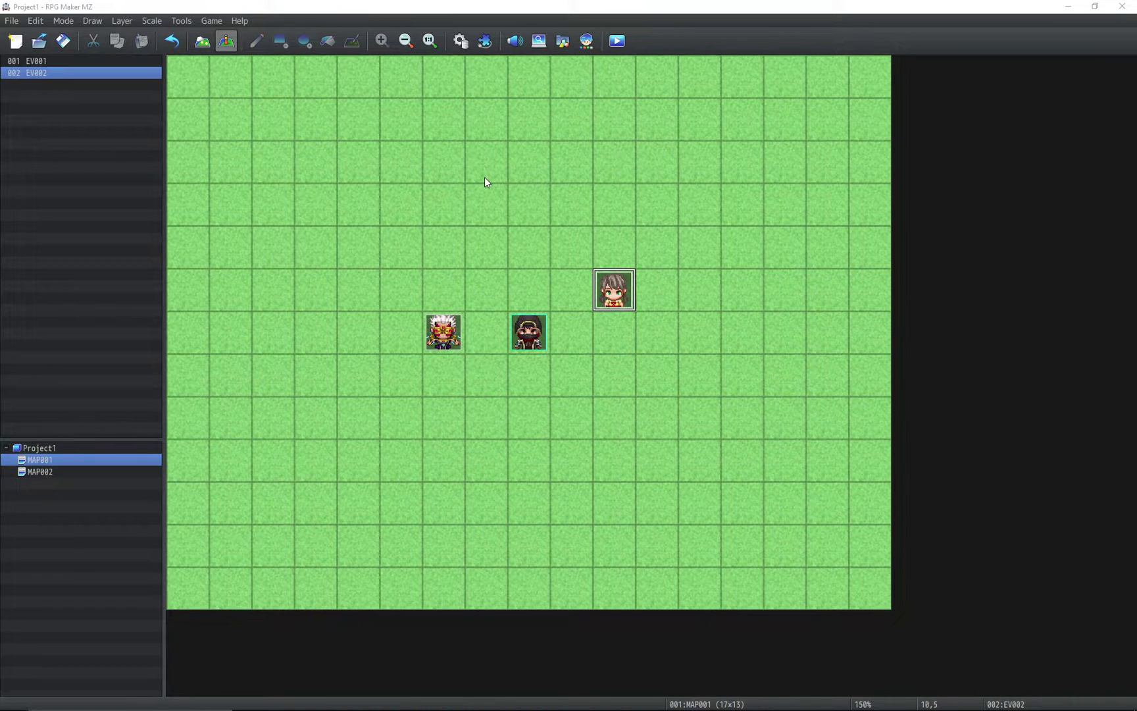
# Open the Project1 database in RPG Maker MZ and view its System 1 settings.
pyautogui.click(453, 44)
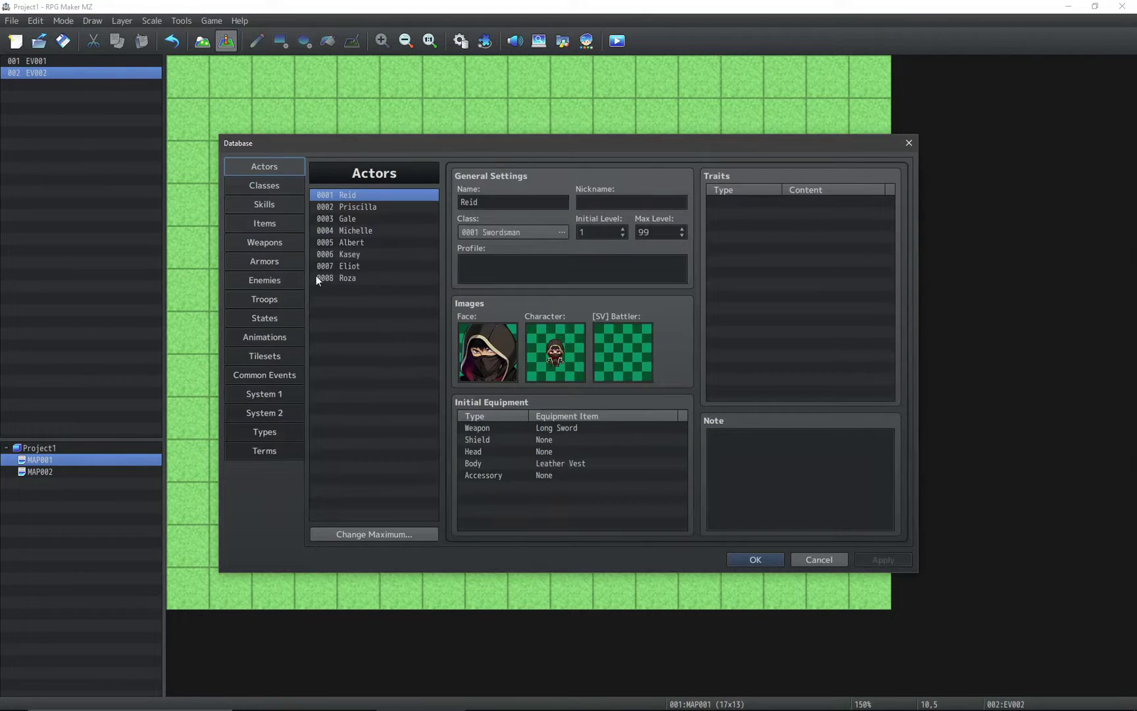
pyautogui.click(267, 394)
pyautogui.click(548, 500)
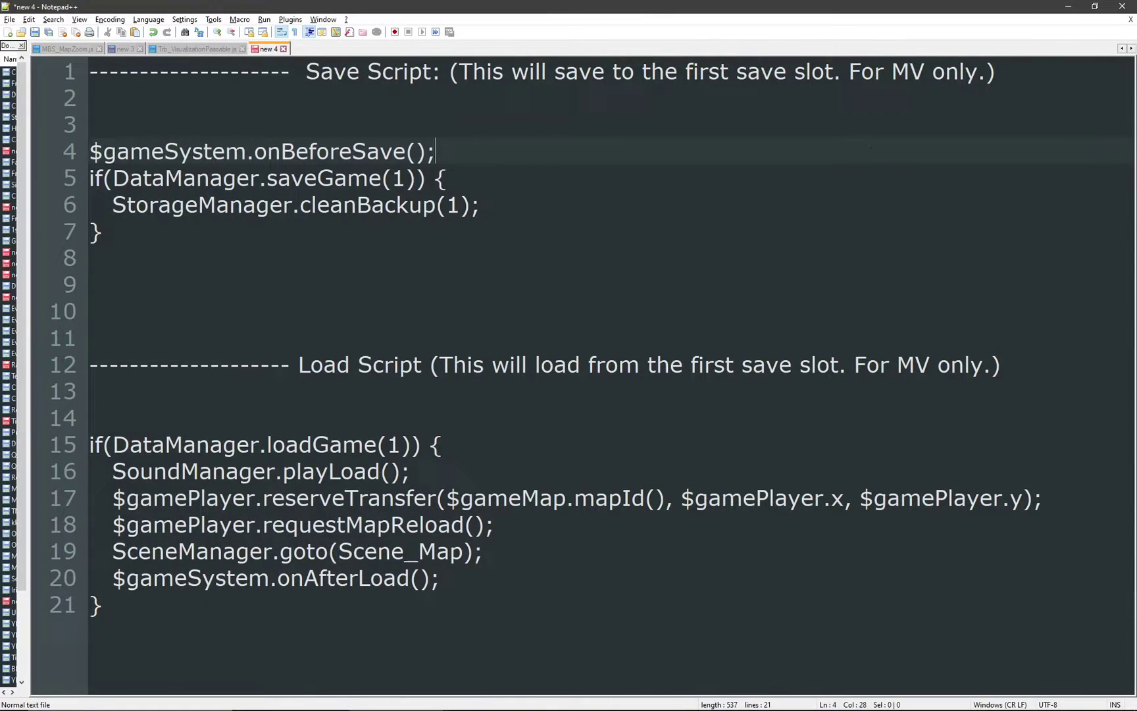
# Highlight the MV-only save and load scripts in the Notepad++ document new 4, and clear the selection.
pyautogui.moveTo(698, 581); pyautogui.dragTo(99, 72)
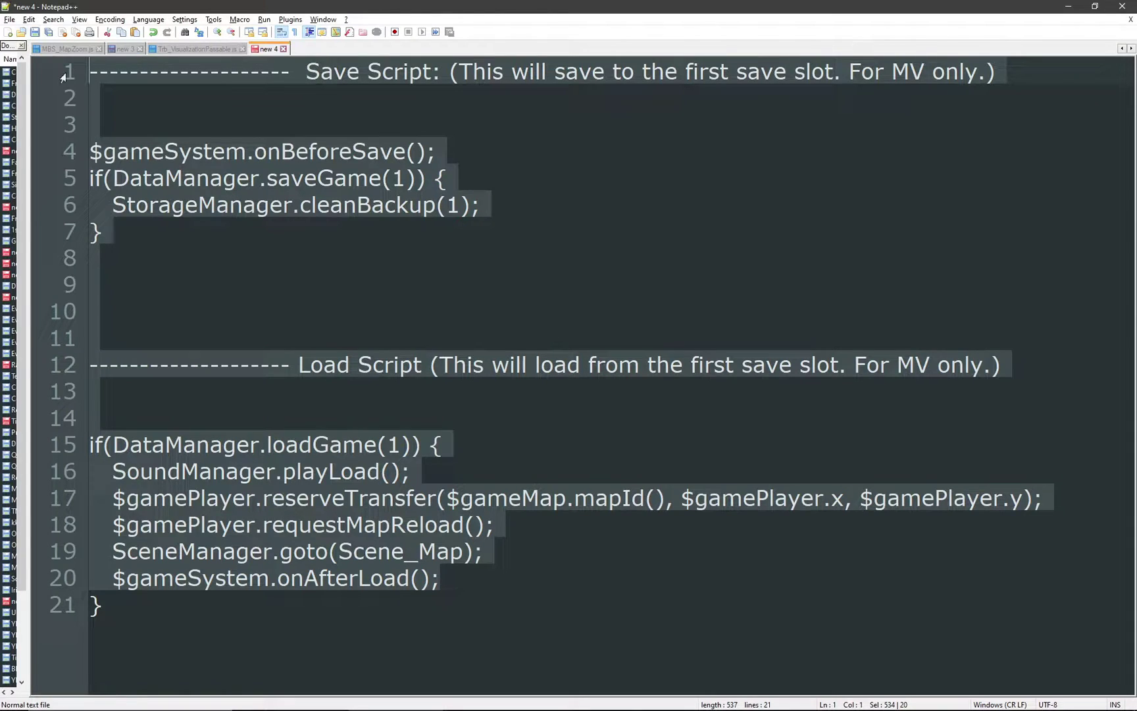
pyautogui.click(799, 301)
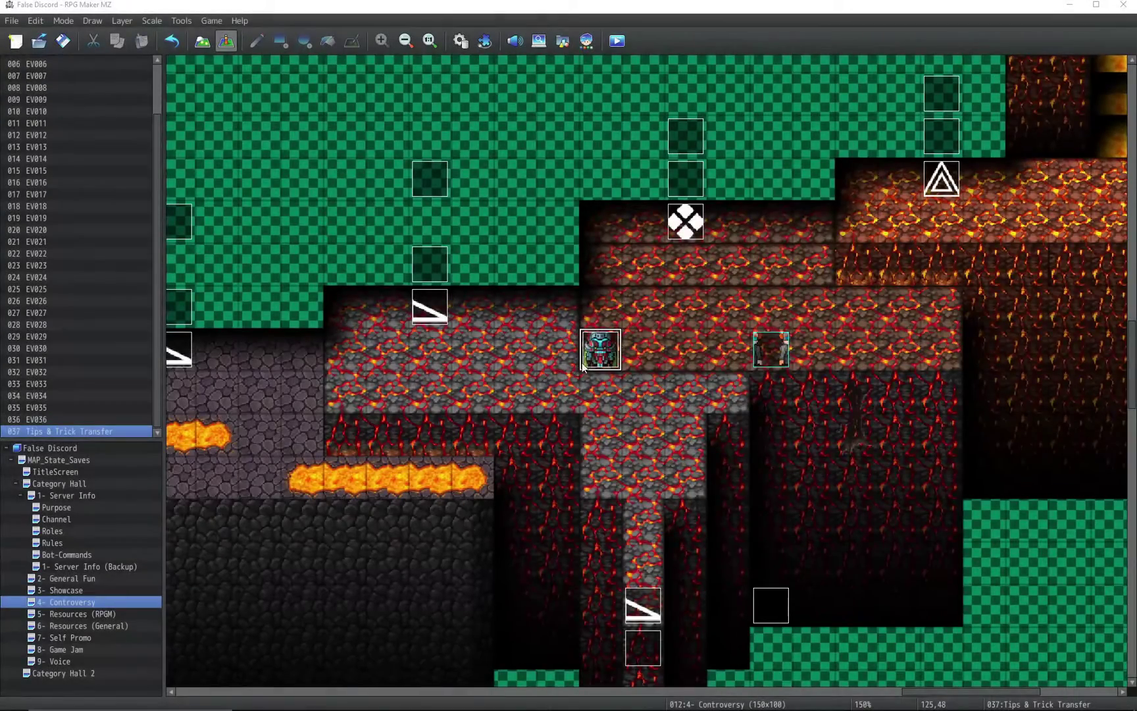
# Add a Transfer Player command to the Tips & Trick Transfer event, targeting 5- Resources (RPGM) at 96,11 with fade None.
pyautogui.doubleClick(585, 366)
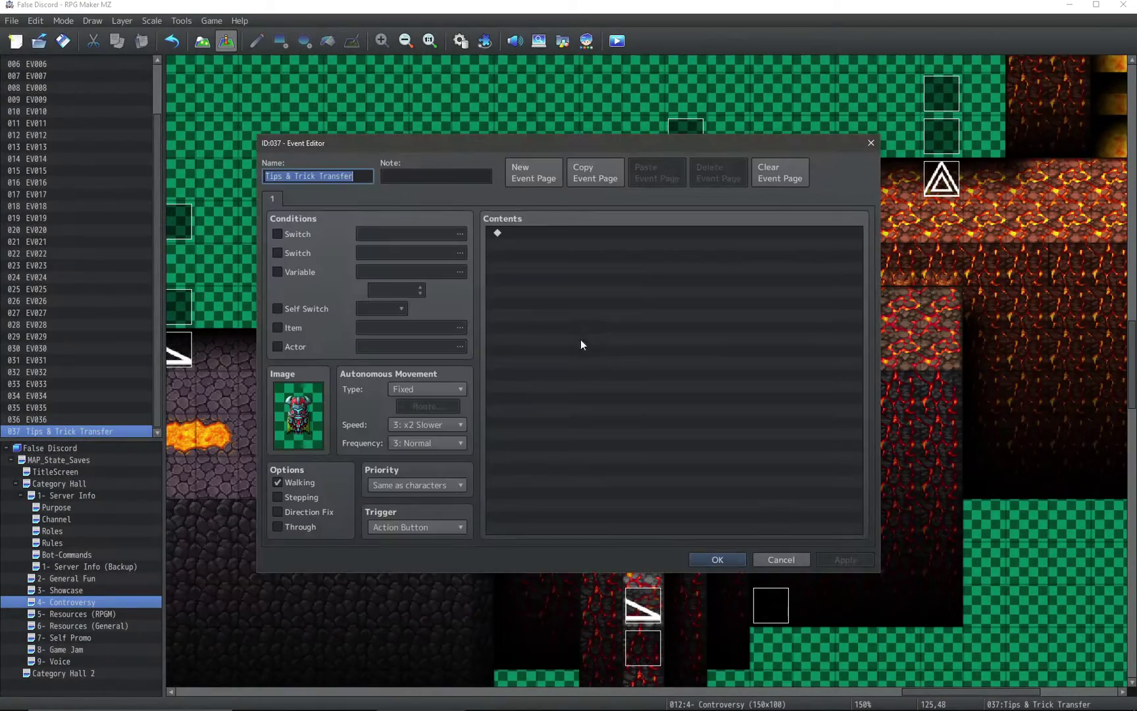
pyautogui.doubleClick(581, 340)
pyautogui.click(587, 235)
pyautogui.click(639, 328)
pyautogui.click(439, 352)
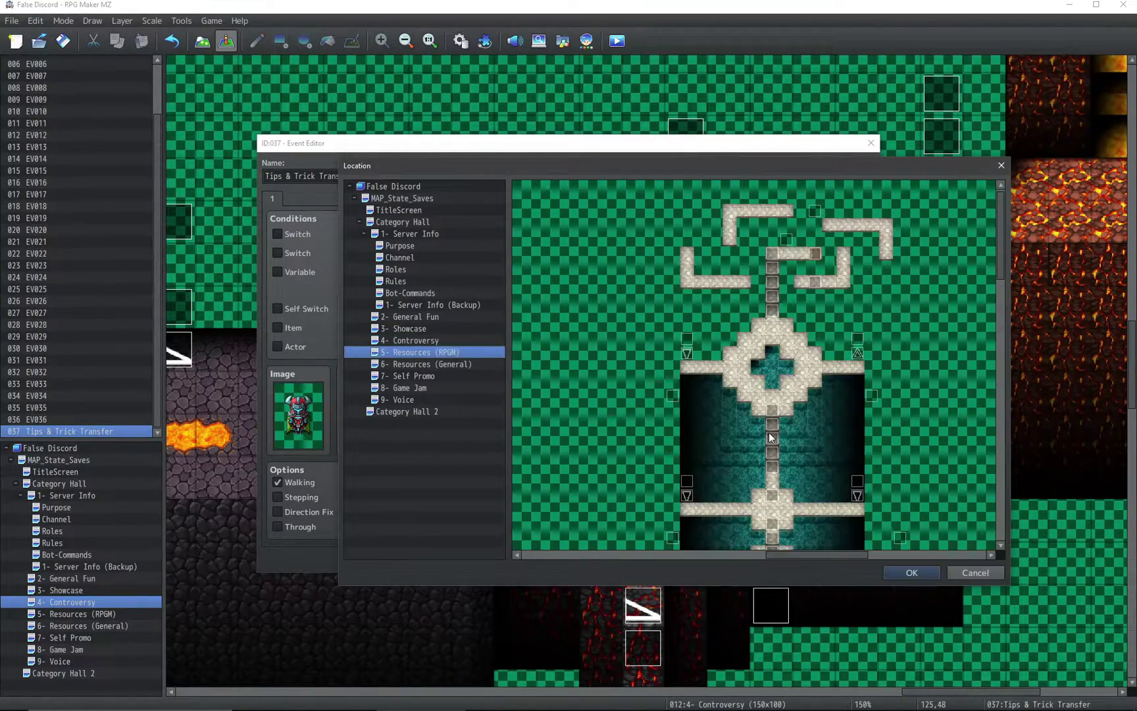
pyautogui.doubleClick(772, 349)
pyautogui.click(689, 463)
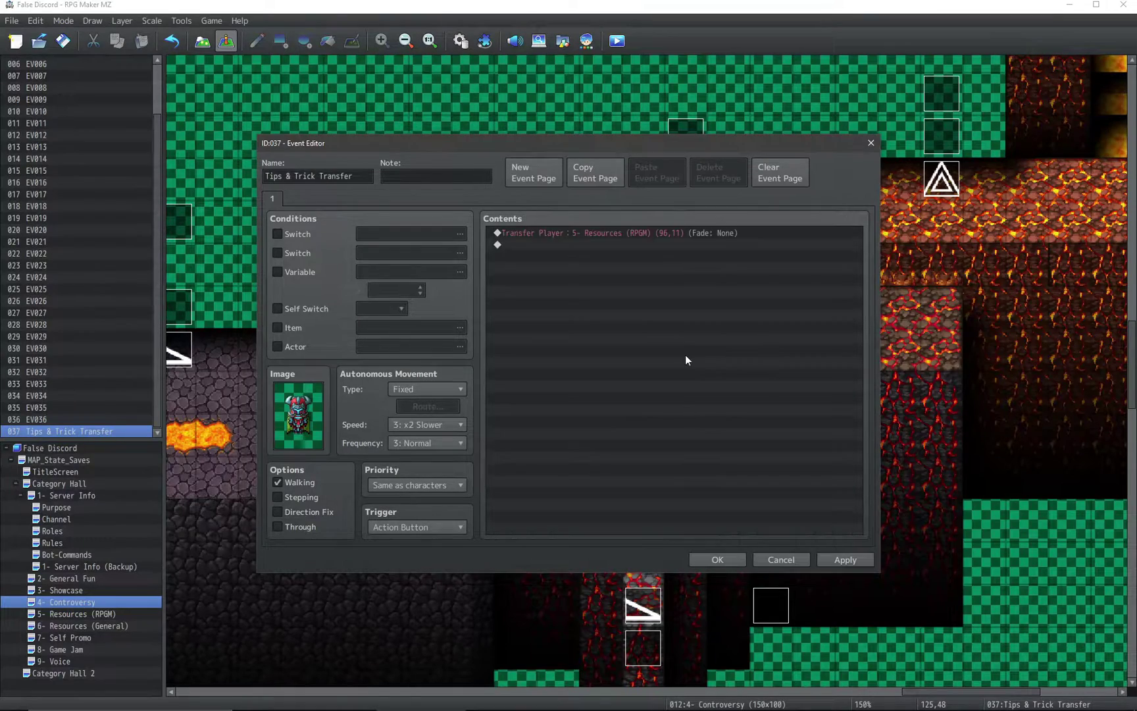
# Add a Fadeout Screen command to the Tips & Trick Transfer event and save the event.
pyautogui.doubleClick(678, 244)
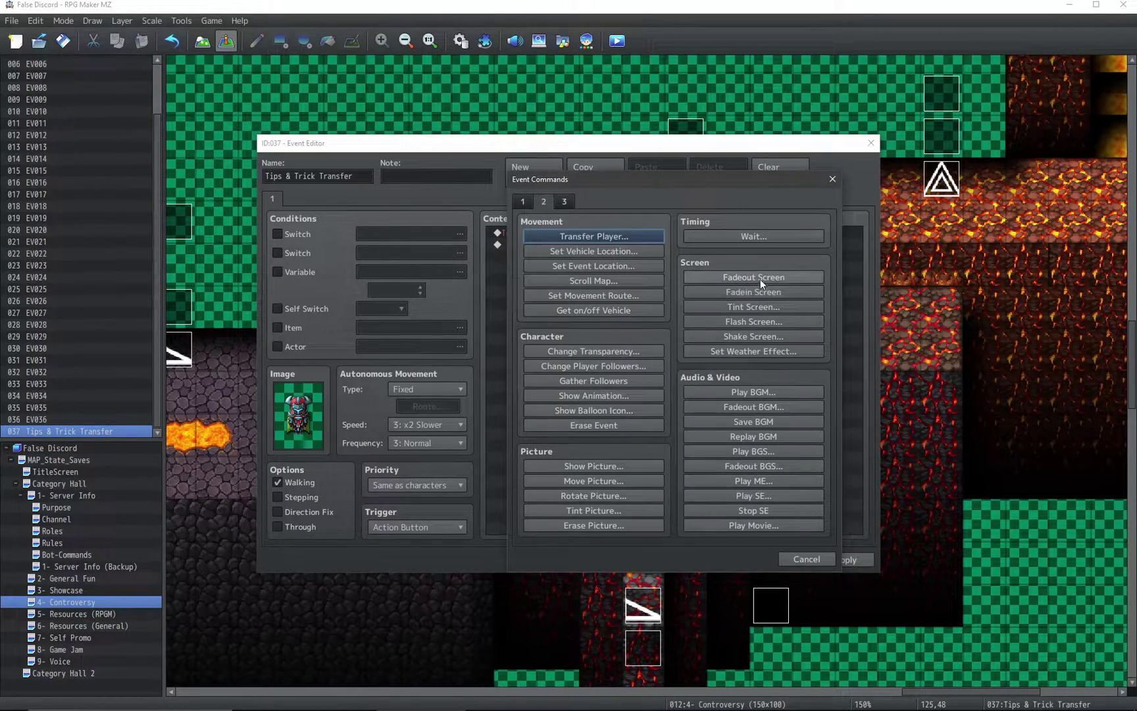
pyautogui.click(761, 279)
pyautogui.click(730, 559)
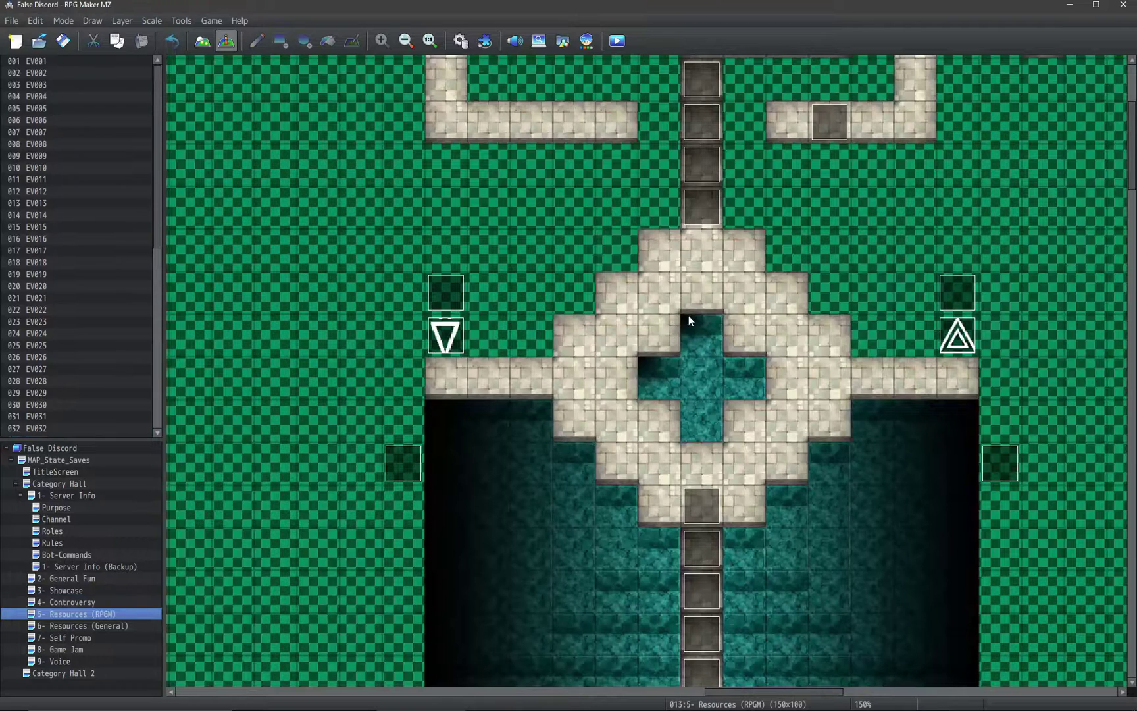
# Create an Autorun event at 96,11 on the 5- Resources (RPGM) map containing Fadein Screen and Erase Event commands.
pyautogui.doubleClick(688, 315)
pyautogui.doubleClick(699, 304)
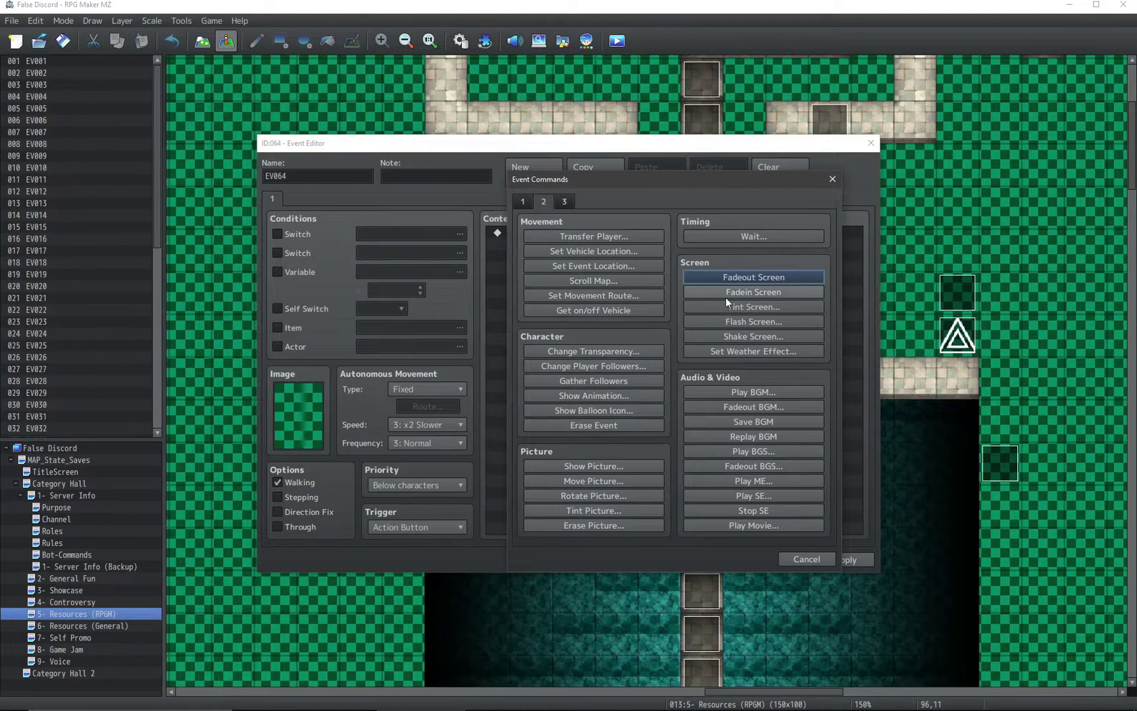
pyautogui.click(726, 294)
pyautogui.scroll(1, 393, 530)
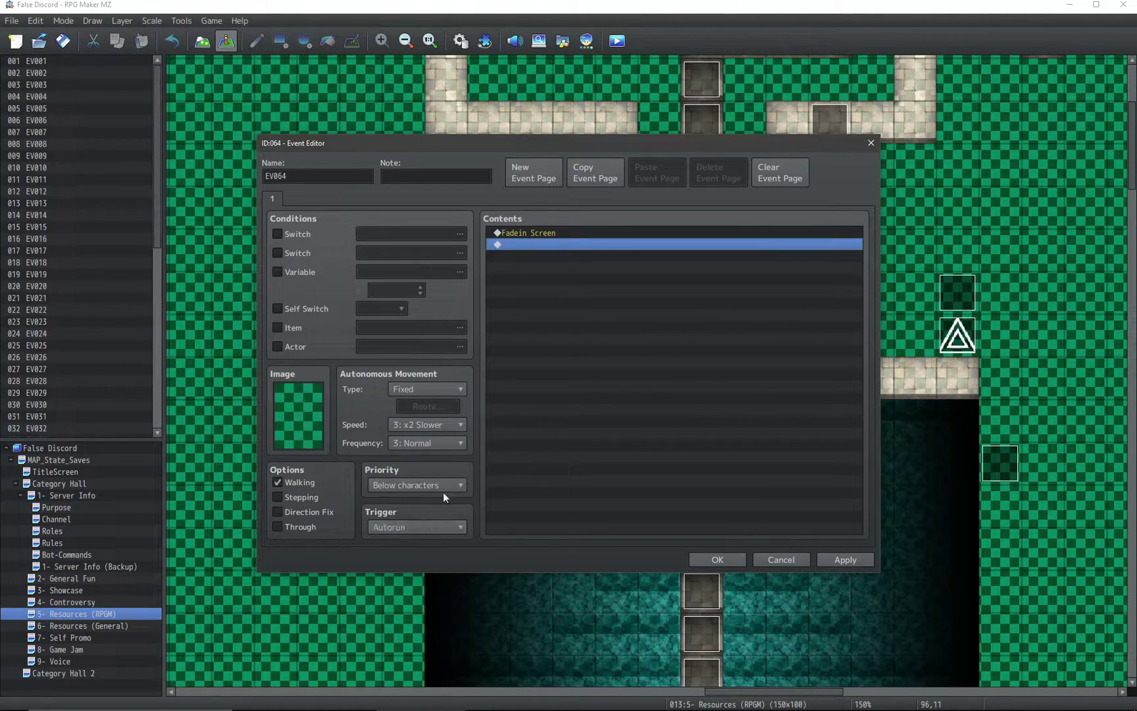
pyautogui.doubleClick(558, 324)
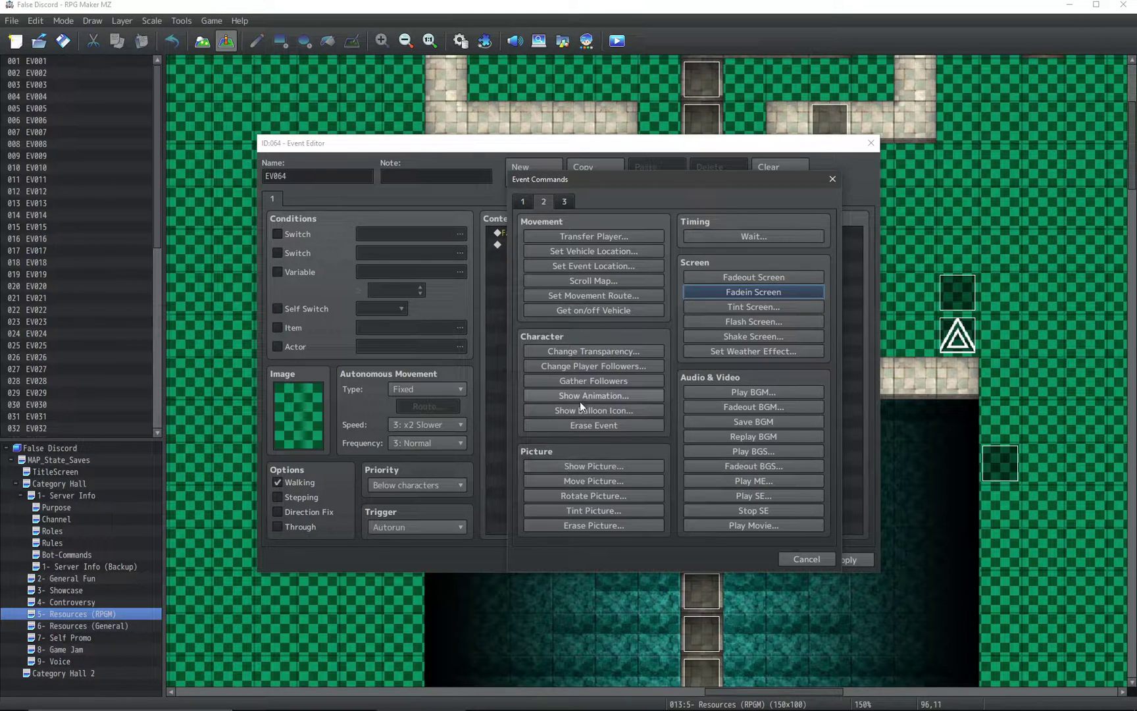
pyautogui.click(594, 425)
# Insert an 80-frame Wait before the Fadein Screen command and paste the copied save Script command above it.
pyautogui.rightClick(551, 232)
pyautogui.click(566, 243)
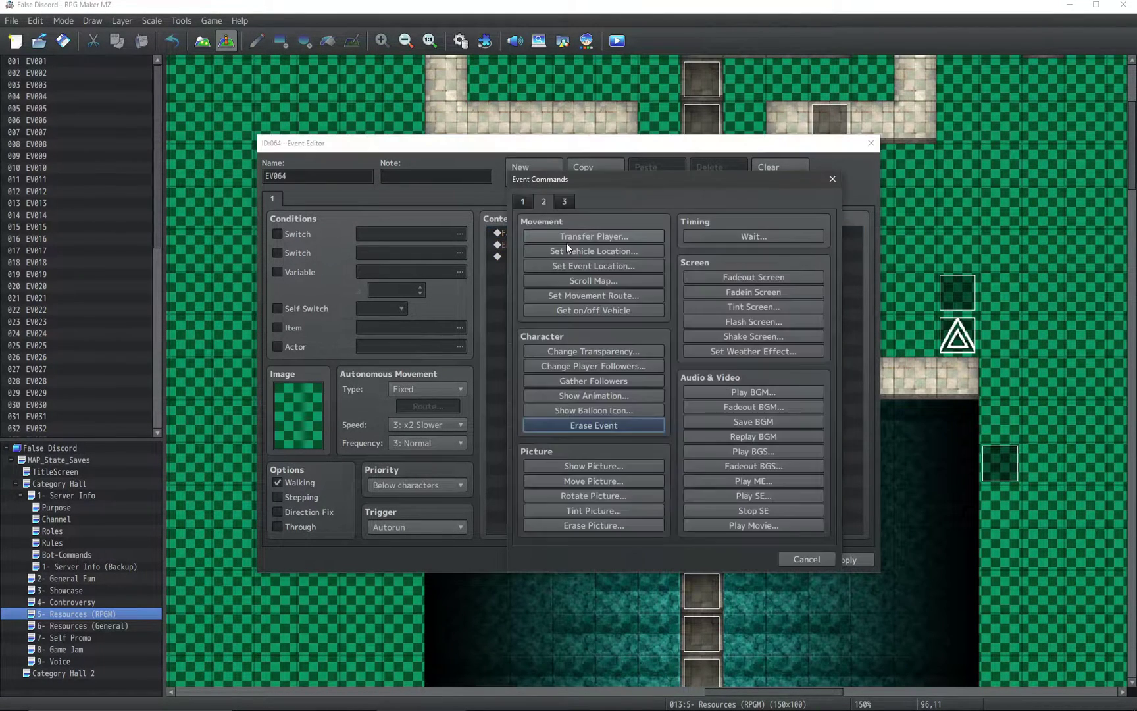
pyautogui.click(694, 236)
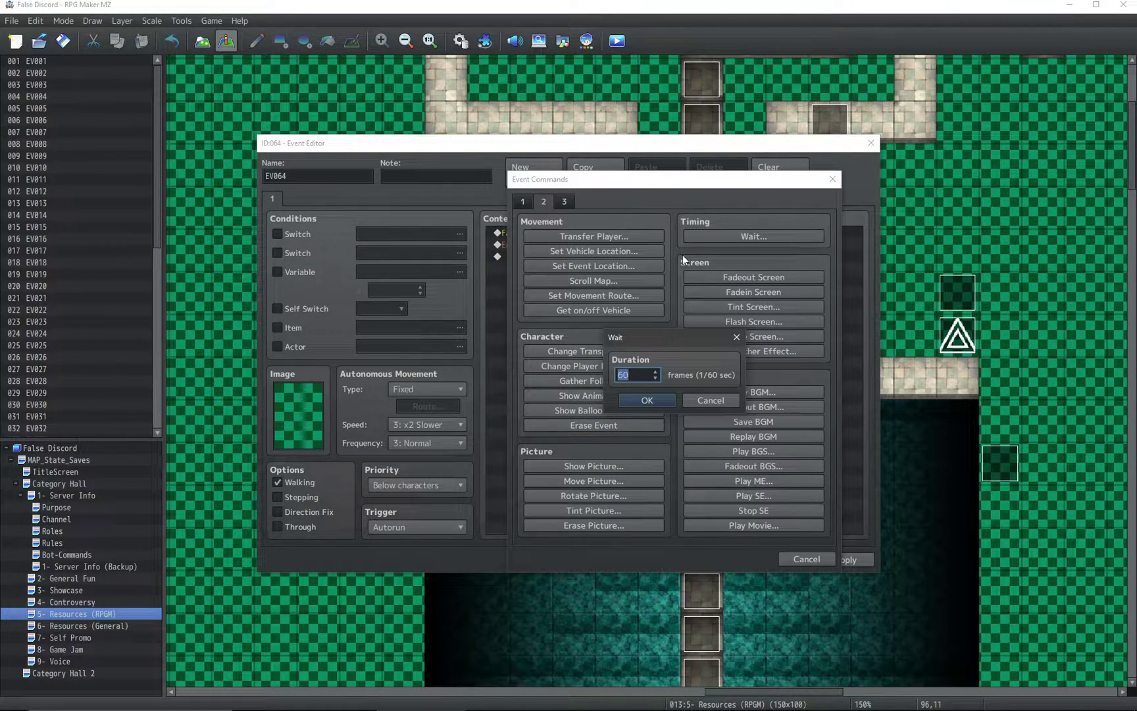
pyautogui.write('80')
pyautogui.press('Return')
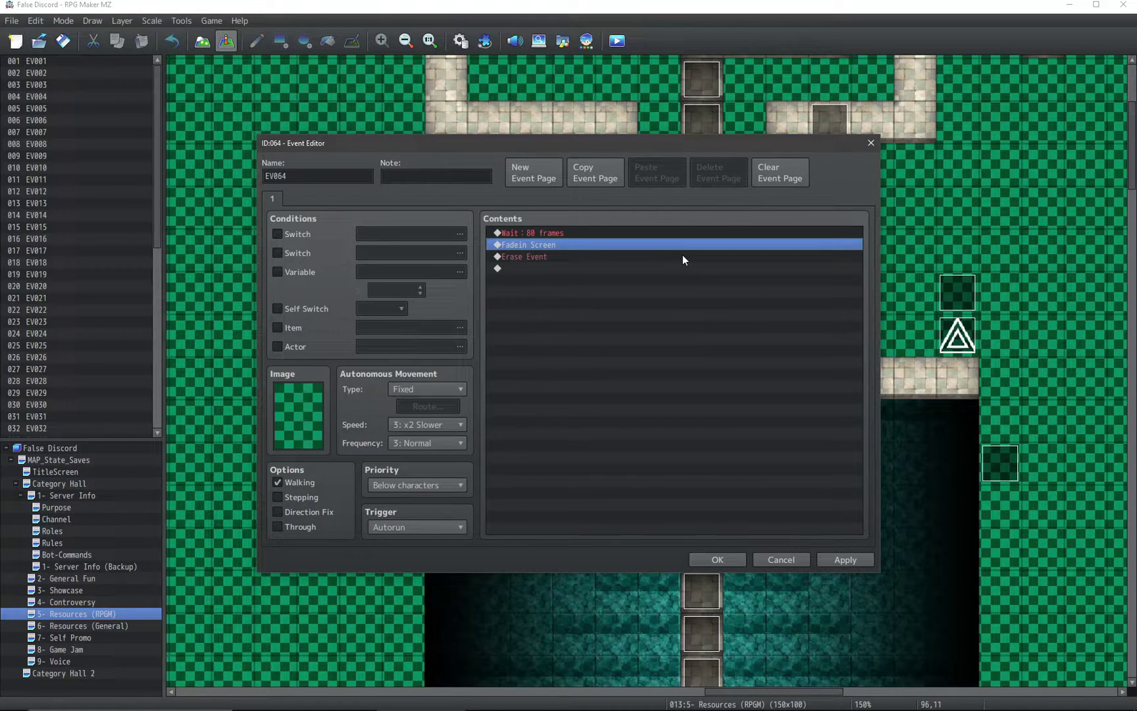
pyautogui.click(628, 233)
pyautogui.hotkey('ctrl', 'v')
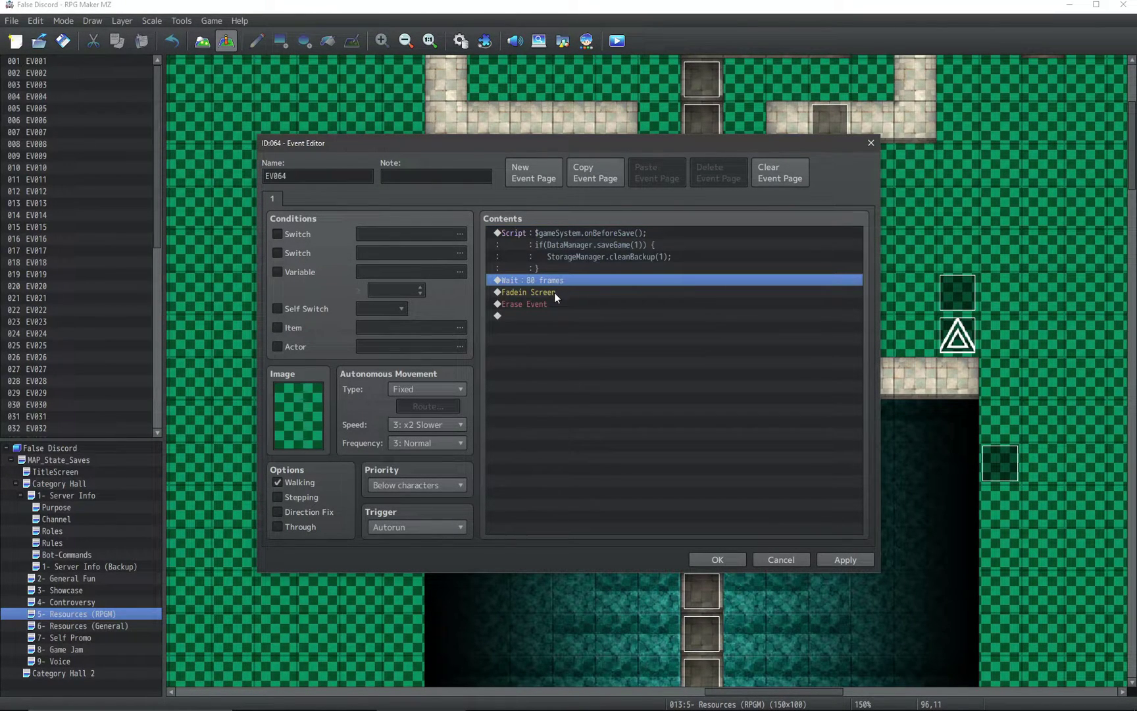
# Insert a Tint Screen command before Fadein Screen with red 119, green -85 and a duration of 2 frames, and save the event.
pyautogui.rightClick(554, 292)
pyautogui.click(580, 305)
pyautogui.click(749, 308)
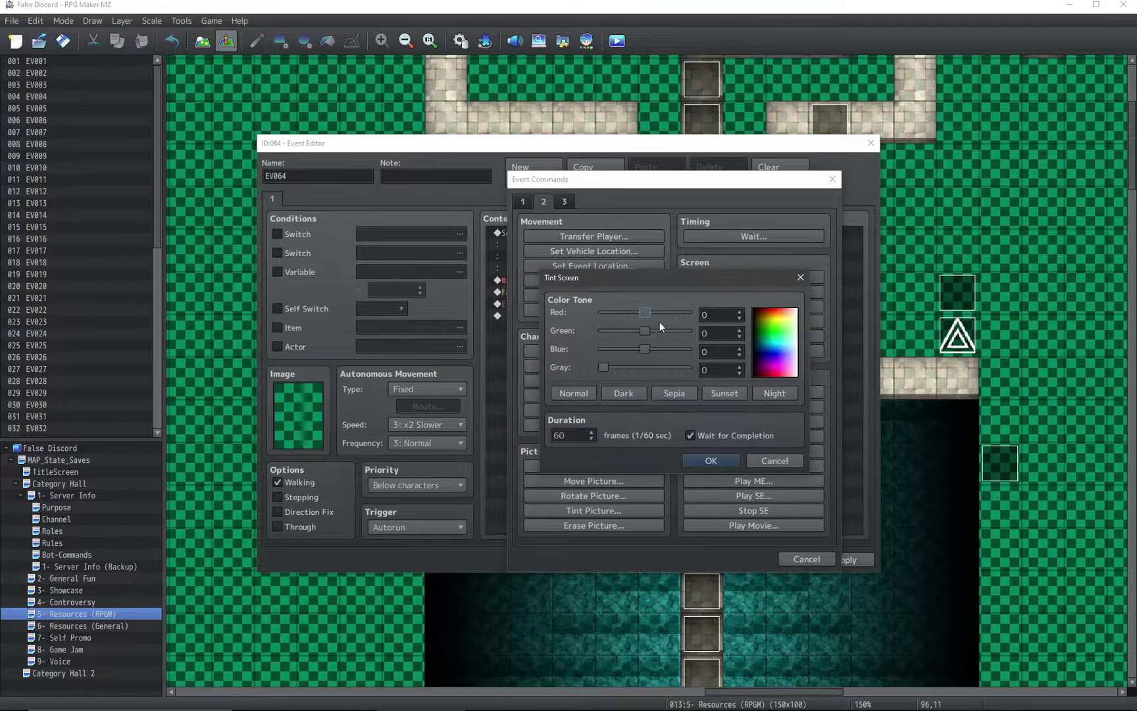
pyautogui.click(664, 313)
pyautogui.click(631, 331)
pyautogui.doubleClick(567, 438)
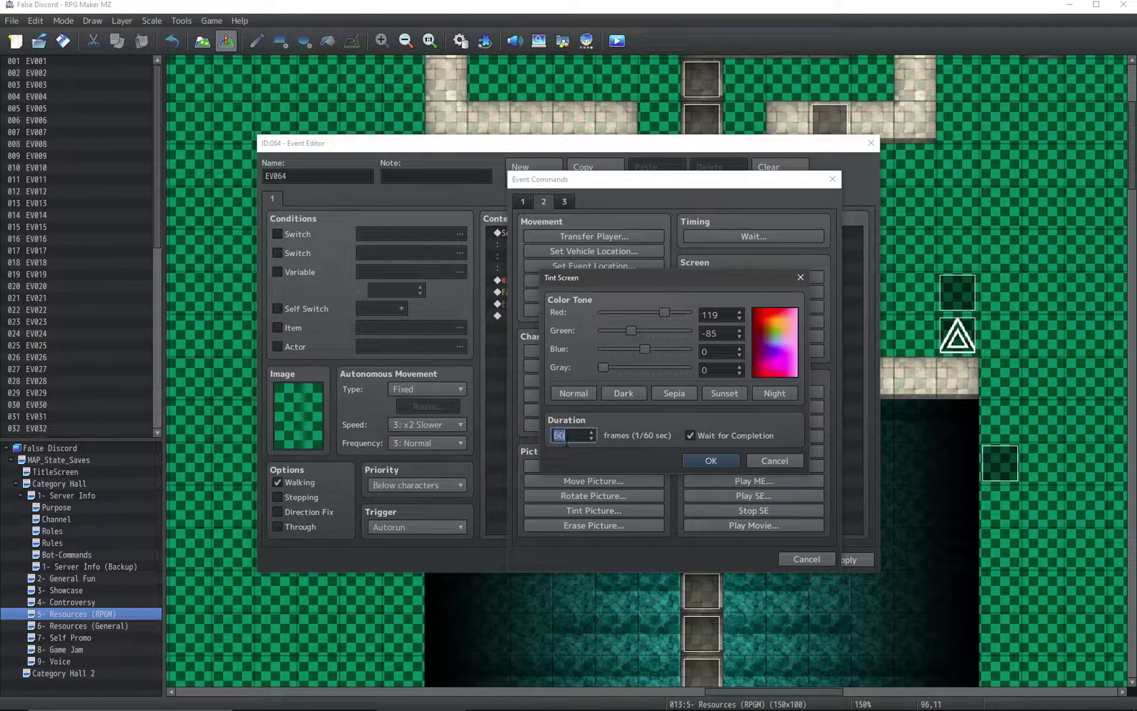
pyautogui.write('2')
pyautogui.press('Return')
pyautogui.click(740, 559)
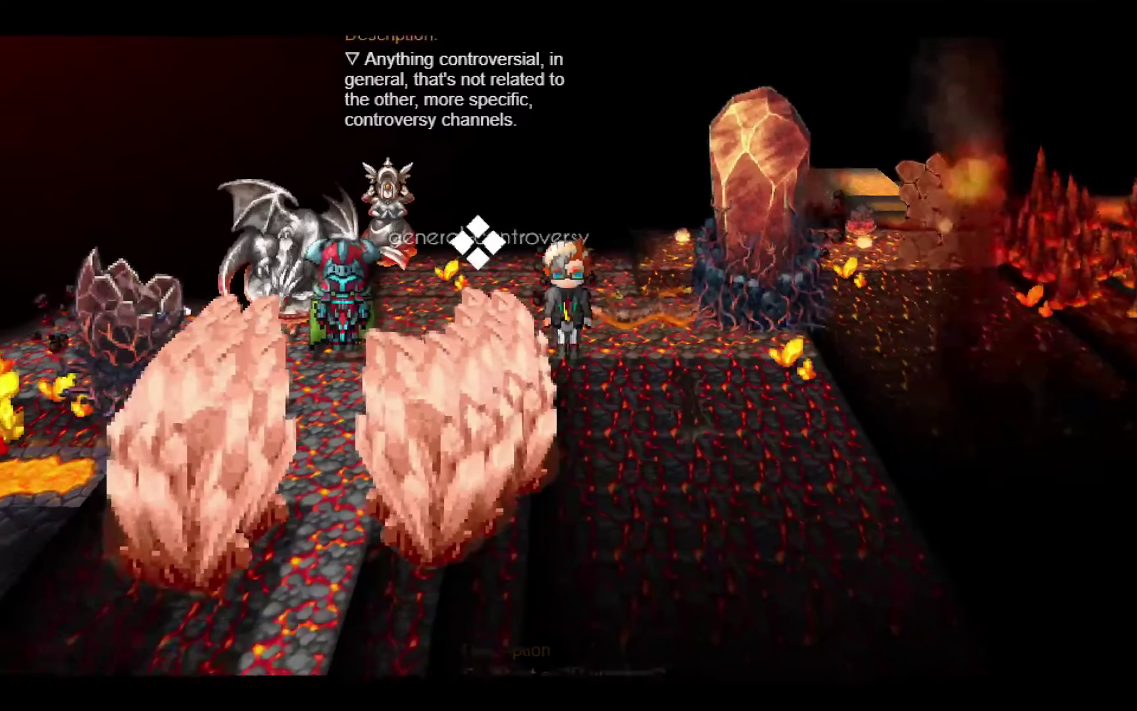
pyautogui.press('Left')
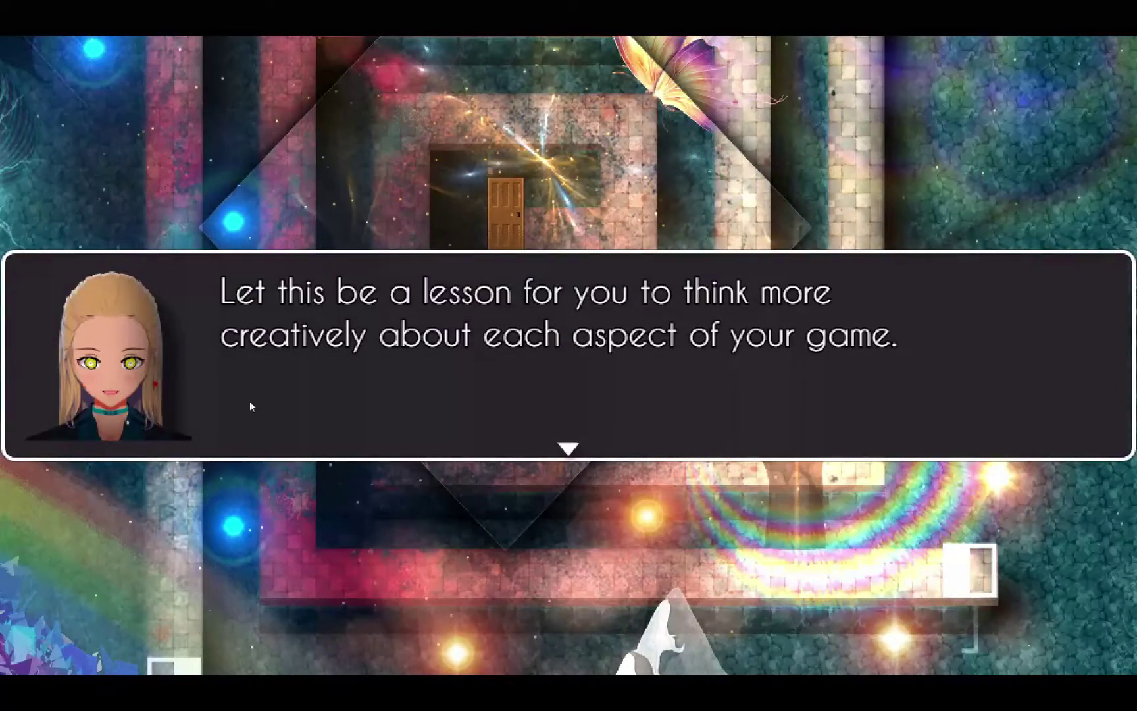
pyautogui.click(623, 352)
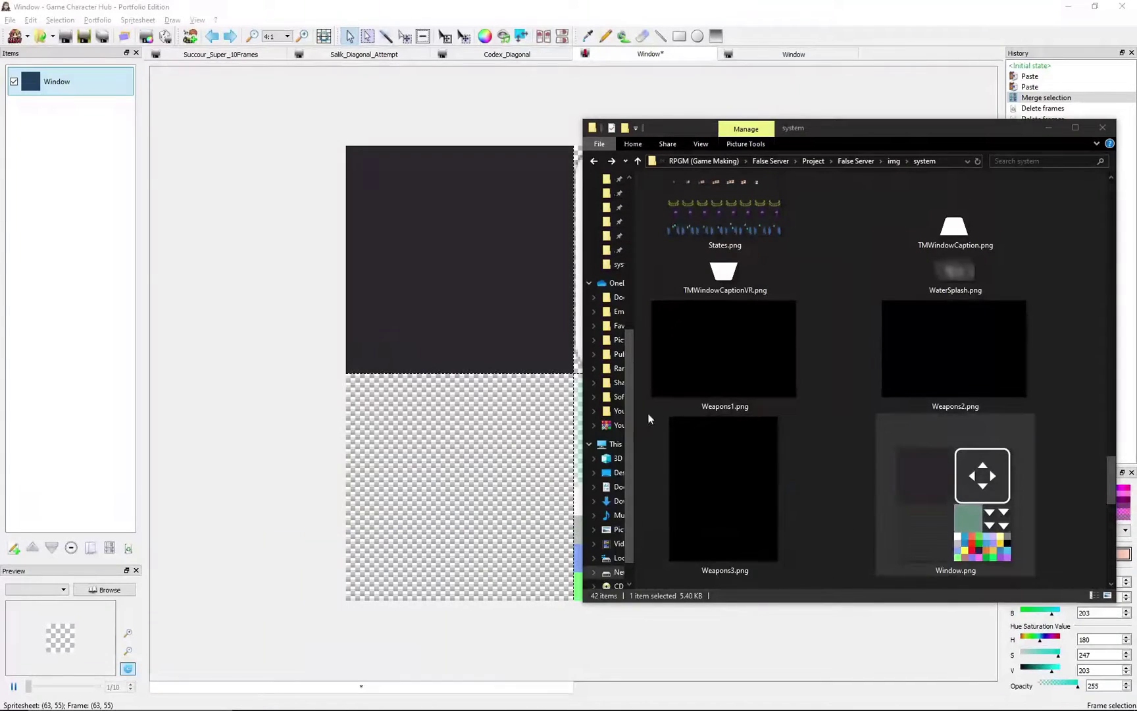
# Switch to Game Character Hub and delete the frame-border and background-pattern quarters of the Window spritesheet.
pyautogui.click(957, 465)
pyautogui.click(500, 463)
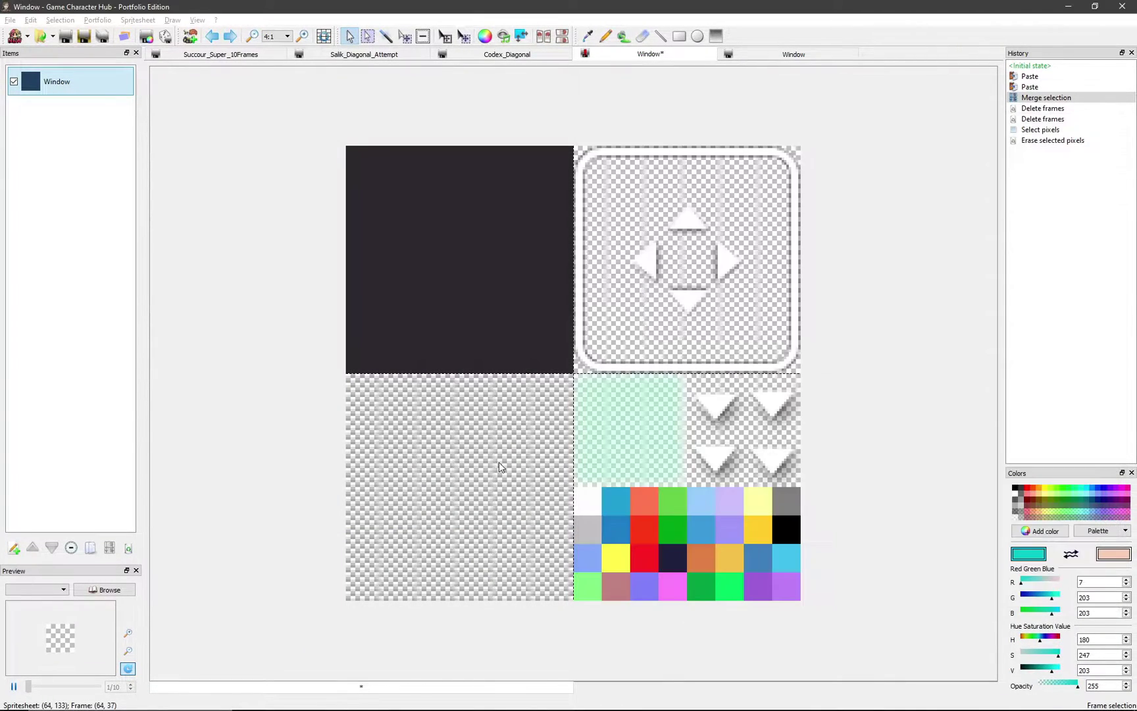
pyautogui.click(643, 305)
pyautogui.press('Delete')
pyautogui.click(530, 415)
pyautogui.press('Delete')
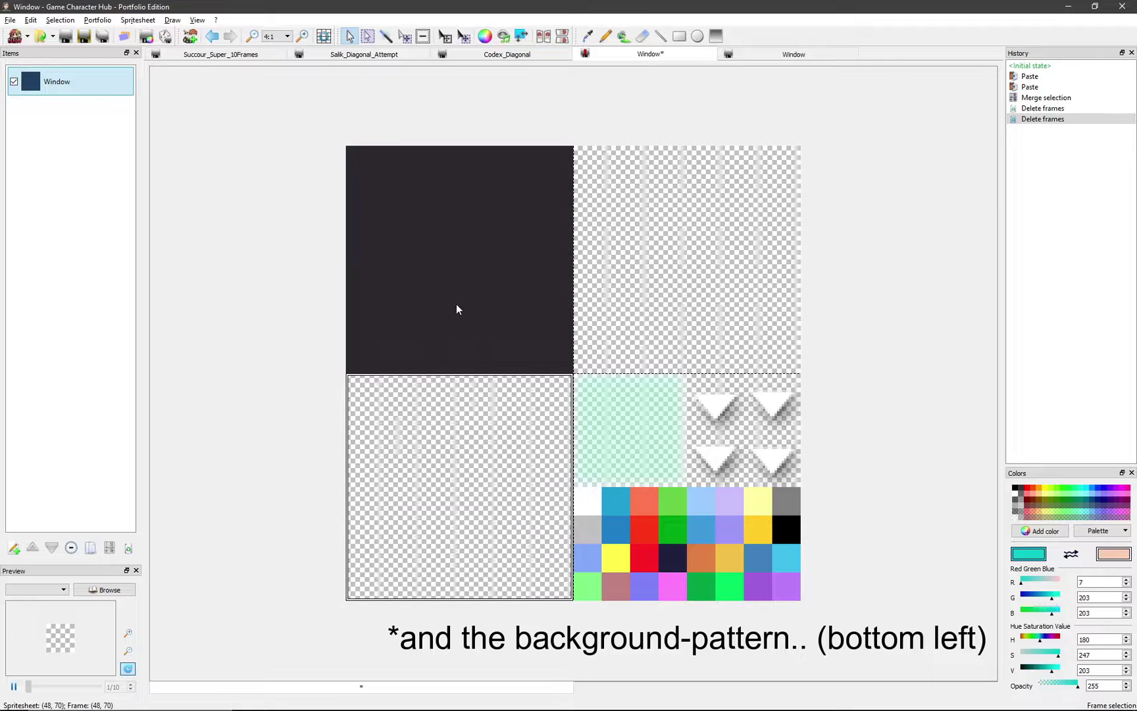
# Select the upper half of the dark window background at pixel level and erase it.
pyautogui.click(368, 36)
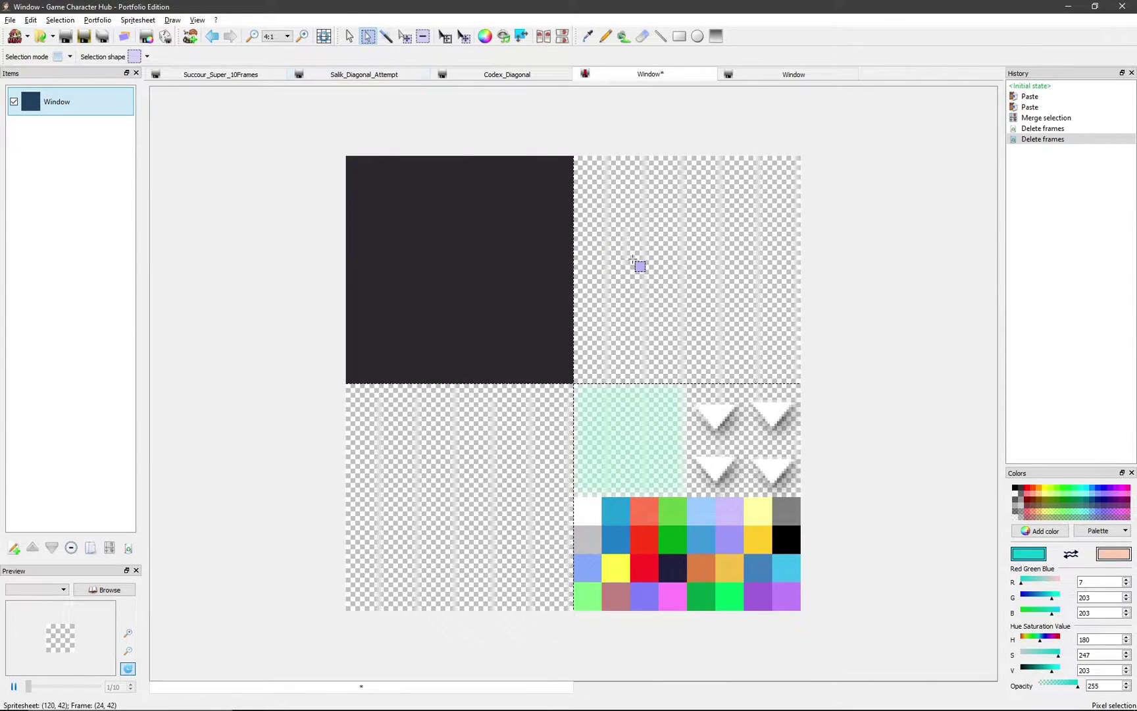
pyautogui.moveTo(636, 273)
pyautogui.mouseDown()
pyautogui.moveTo(604, 272)
pyautogui.moveTo(289, 135)
pyautogui.mouseUp()
pyautogui.press('Delete')
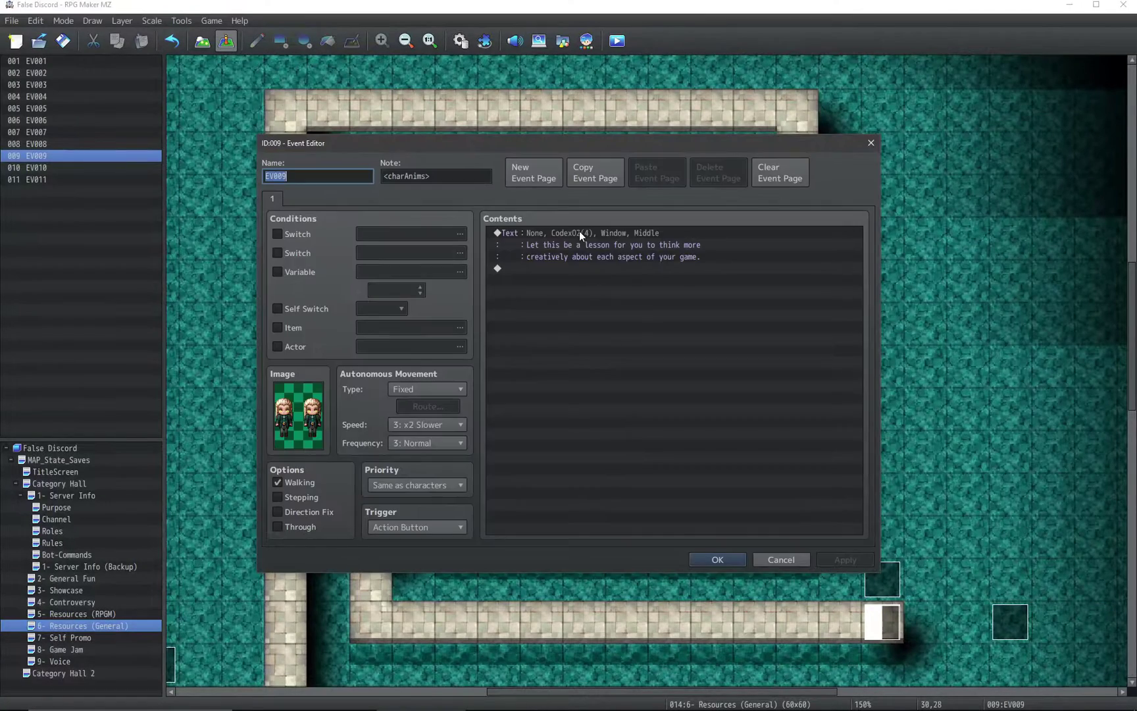
# View the Show Text message of EV009 on the 6- Resources (General) map, and accept the message and event.
pyautogui.doubleClick(579, 232)
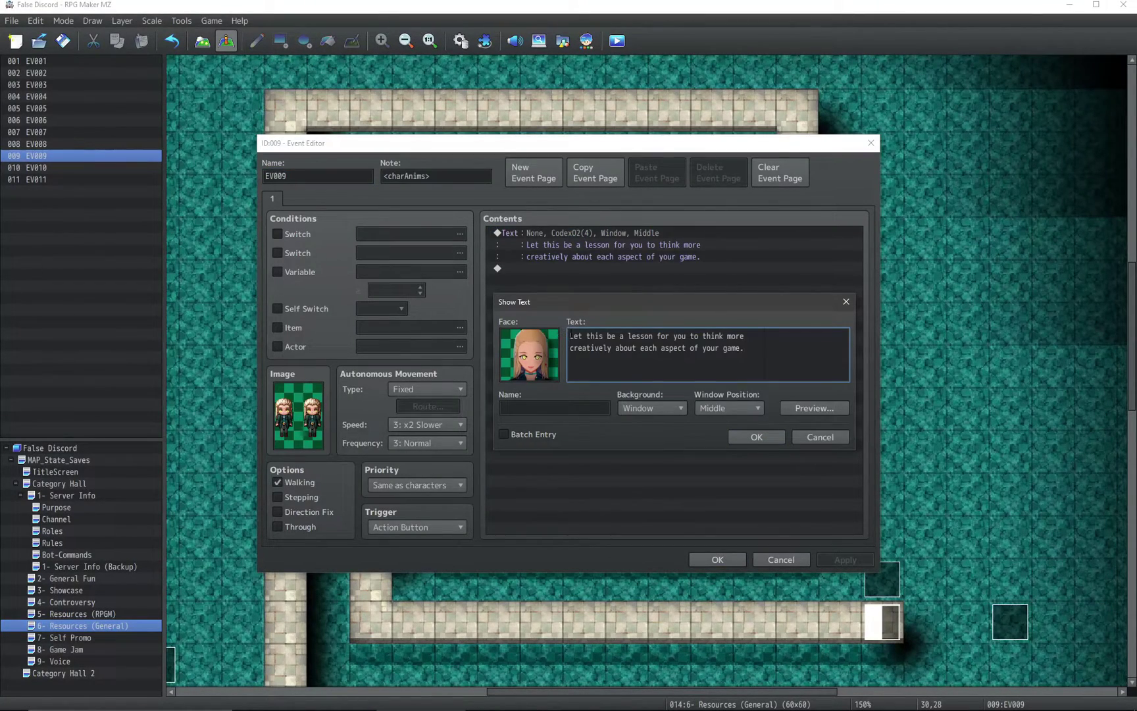
pyautogui.click(750, 438)
pyautogui.click(717, 559)
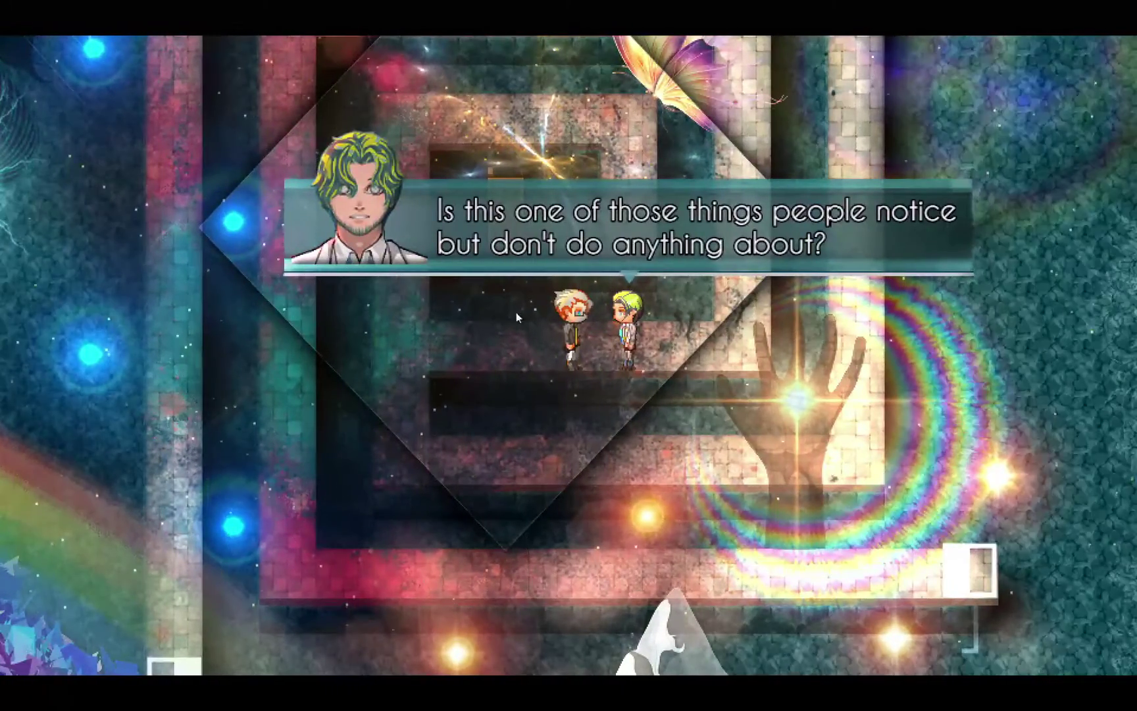
pyautogui.press('Return')
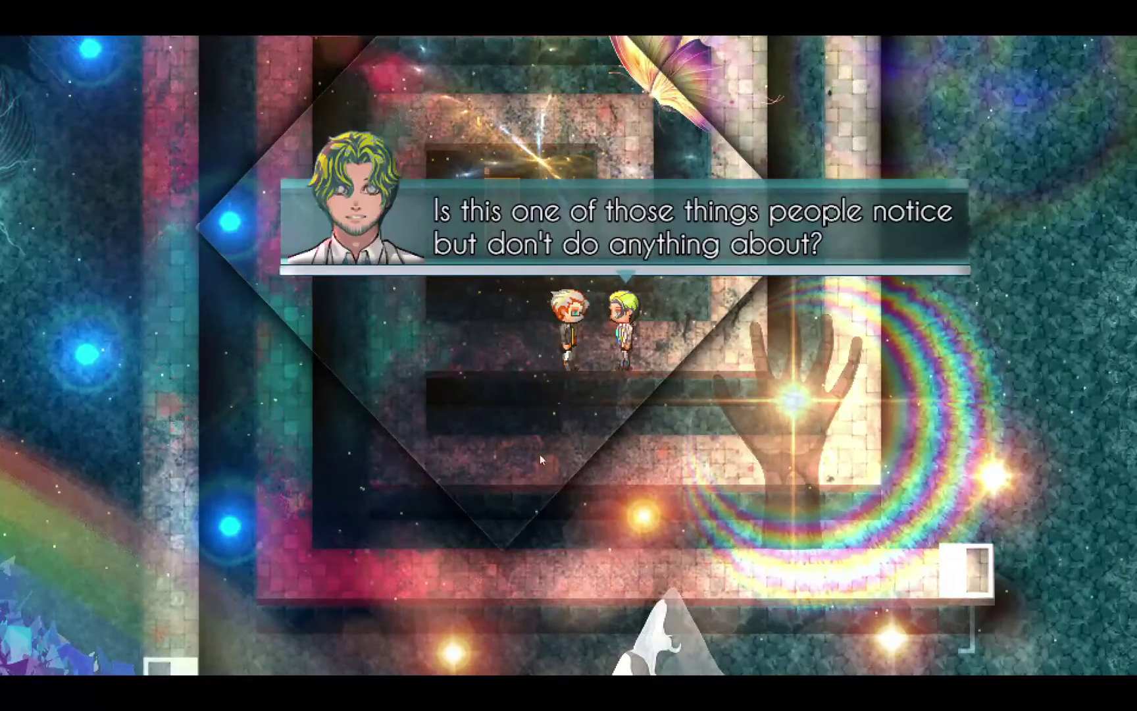
pyautogui.click(817, 432)
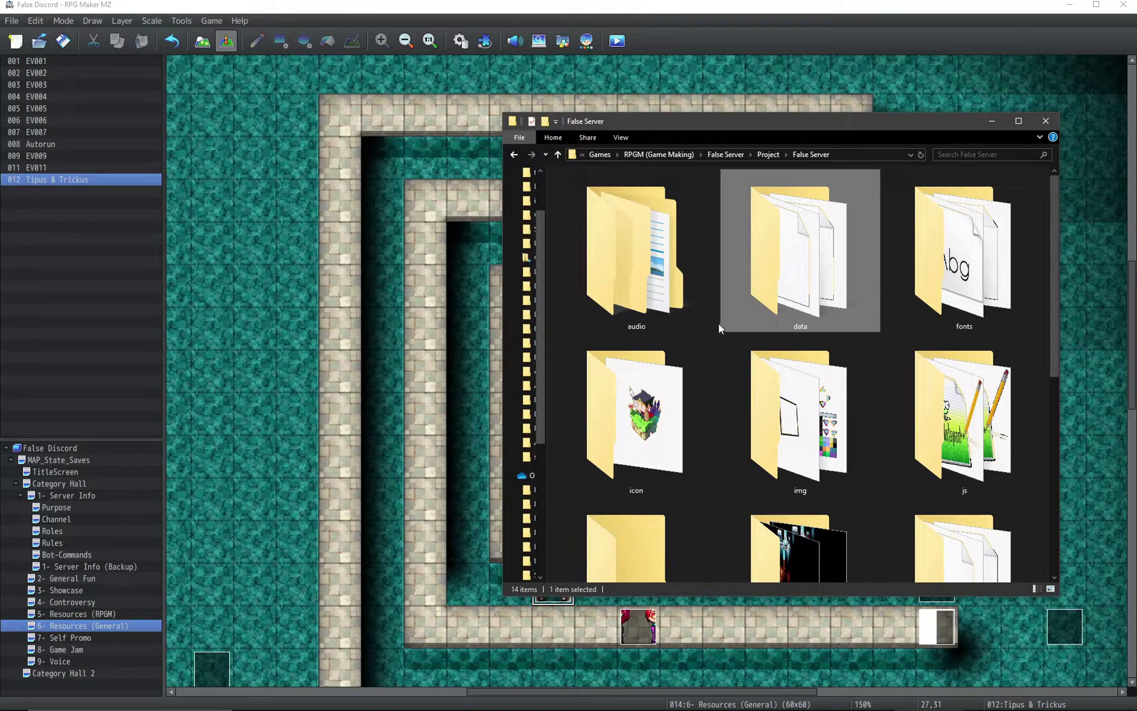
# Open index.html from the False Server project folder in Notepad++ and paste the copied code on a new line below the body tag.
pyautogui.scroll(-5, 688, 367)
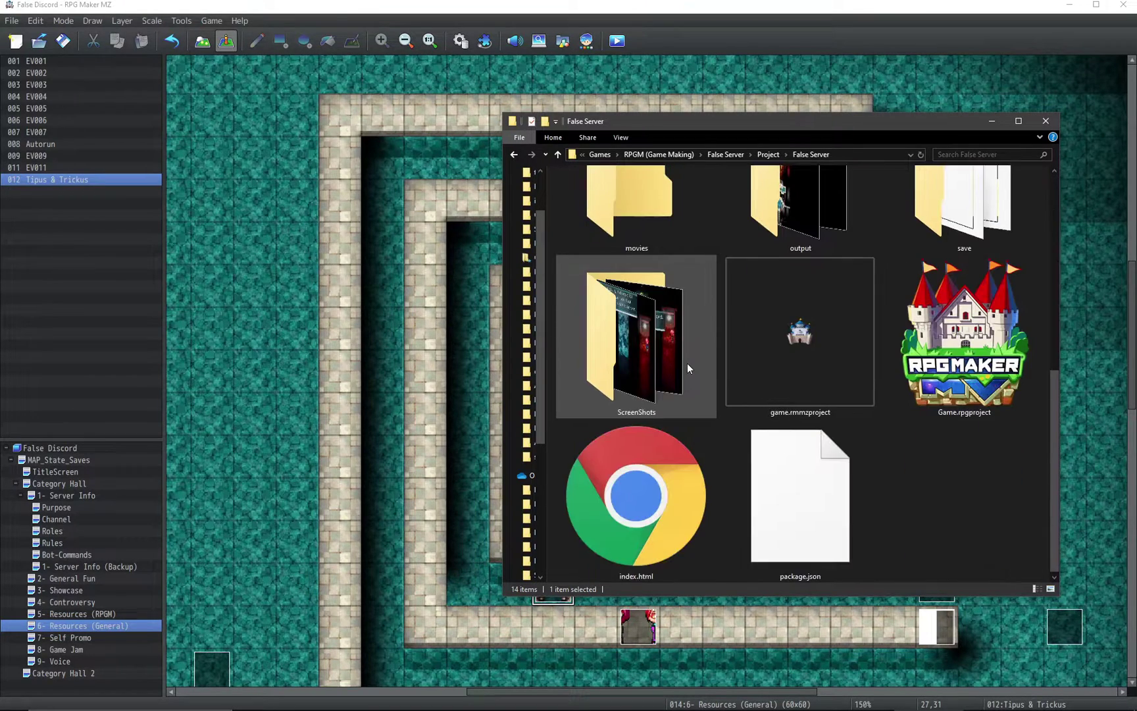
pyautogui.rightClick(638, 476)
pyautogui.click(684, 243)
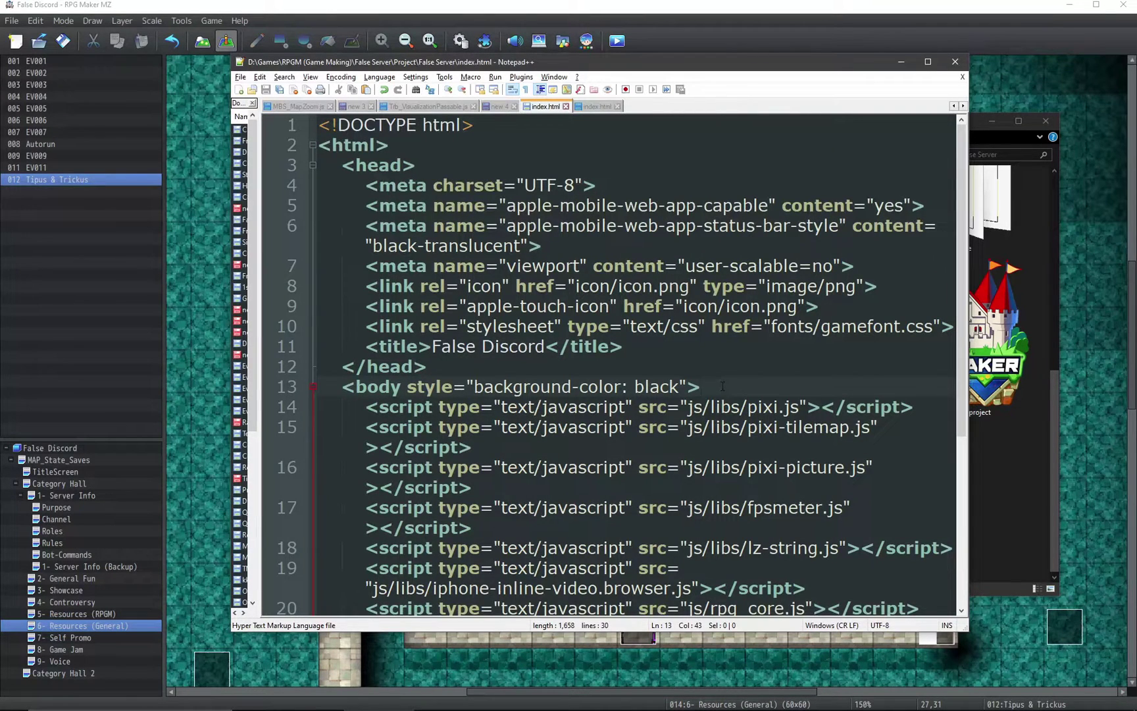
pyautogui.press('Return')
pyautogui.write('<style type="text/css"> CANVAS{image-rendering:pixelated;} </style>')
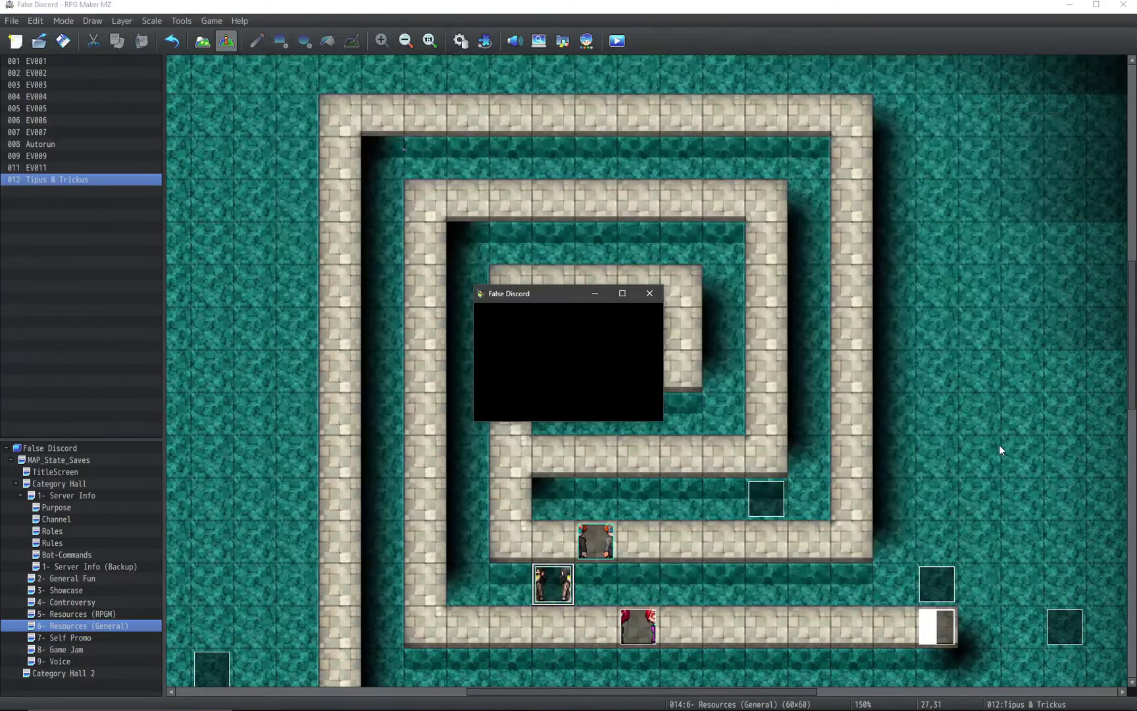
# Switch the running False Discord playtest to full screen.
pyautogui.press('F4')
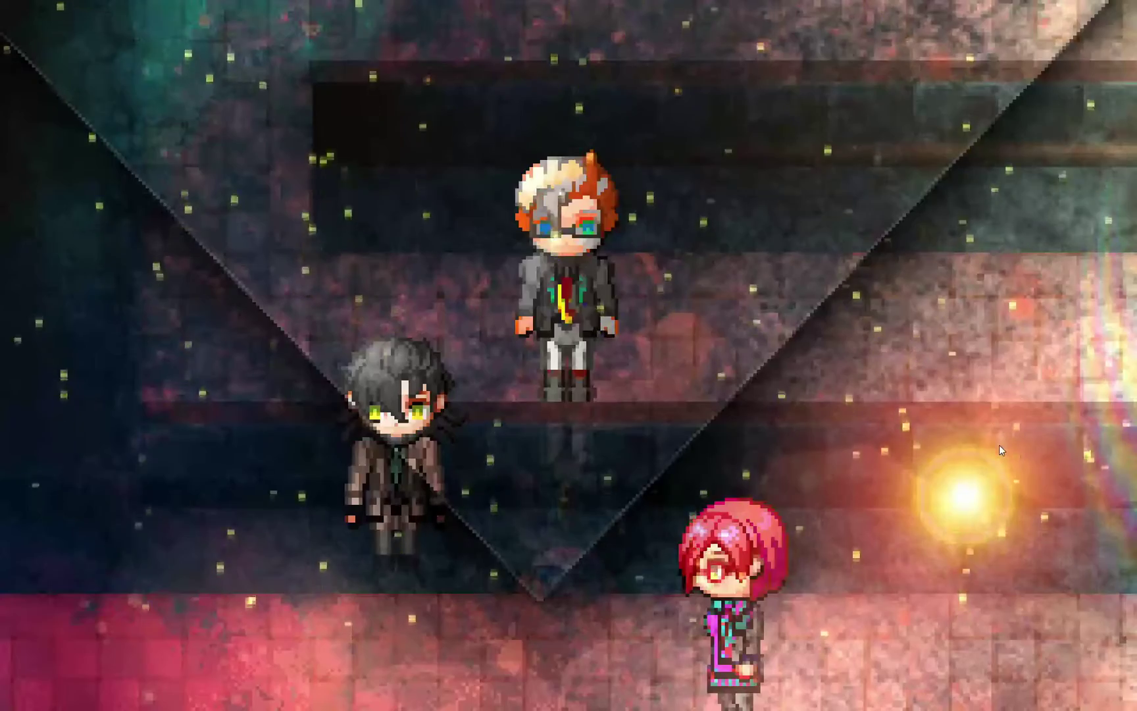